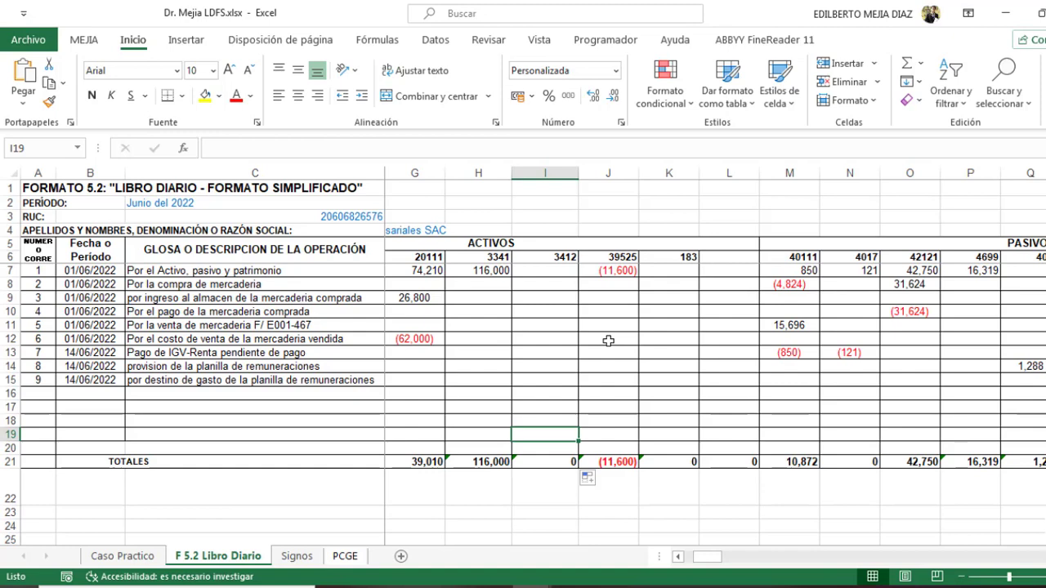
Bring up the Caso Practico sheet with case 5, the S/ 4,800 sales-system licence purchase
{"action": "left_click", "coordinate": [115, 557]}
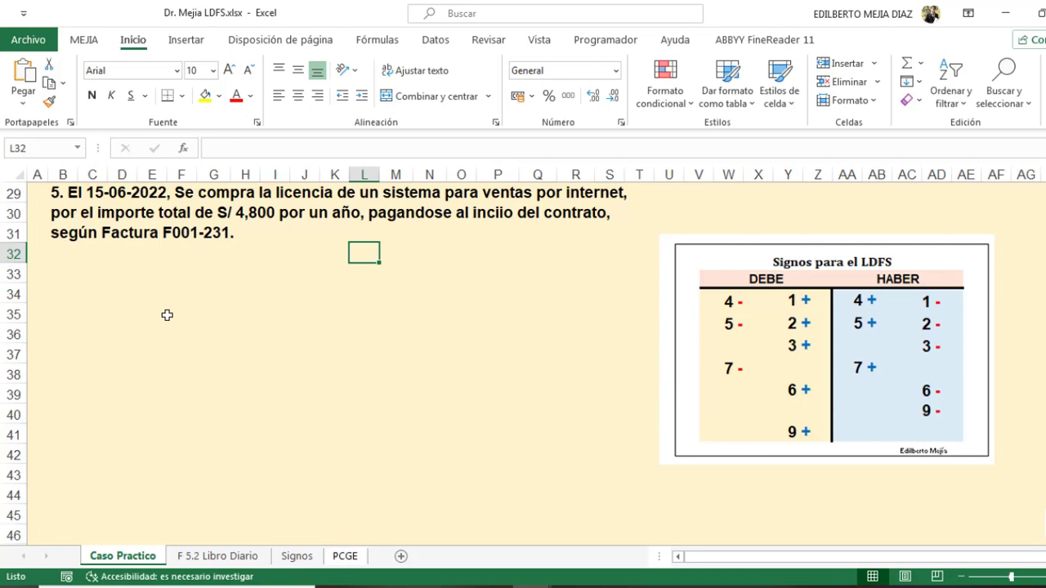
{"action": "left_click", "coordinate": [217, 556]}
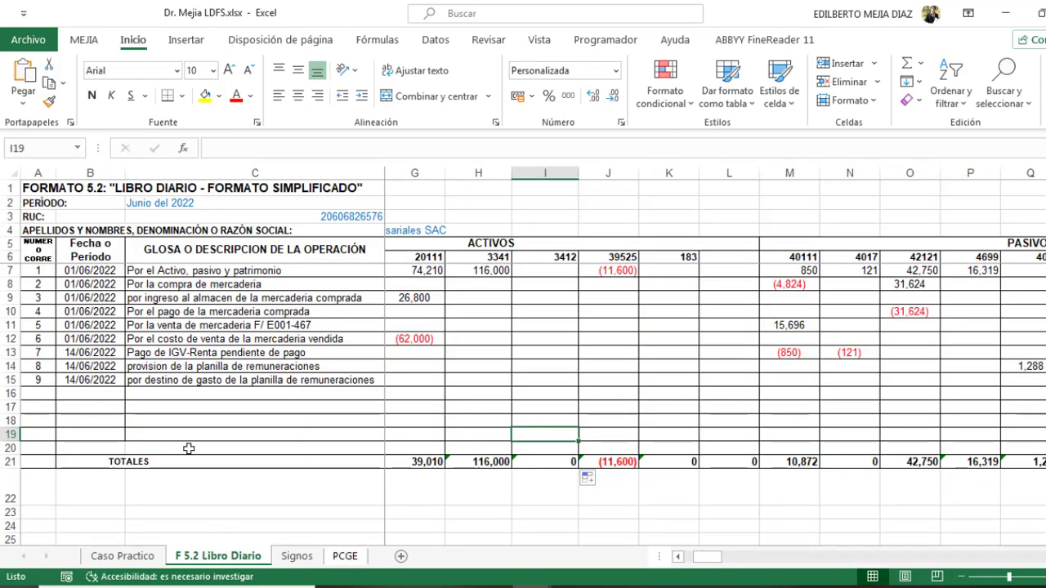
{"action": "key", "text": "ctrl+Page_Up"}
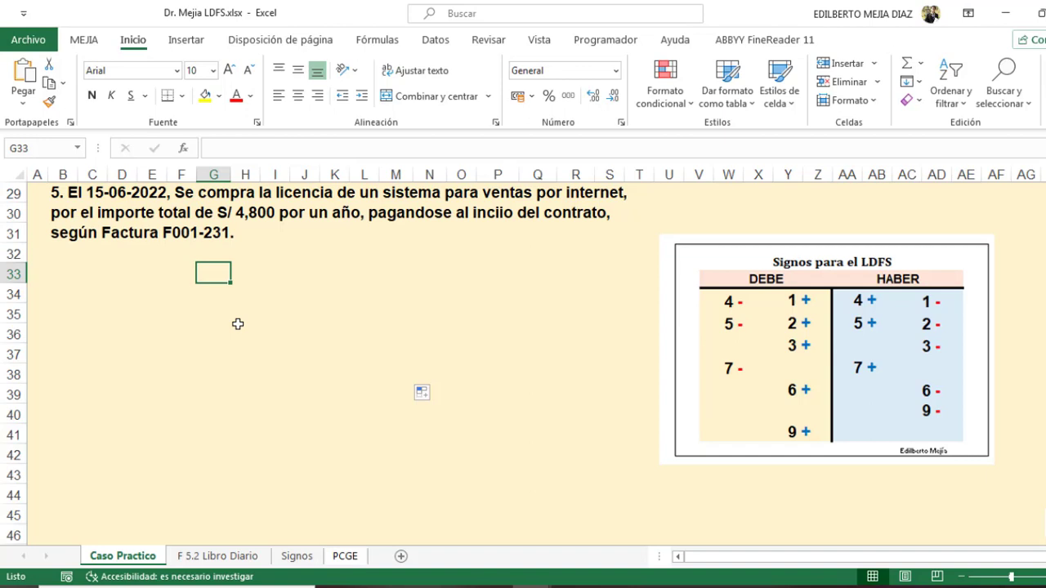
Merge N32:P32 and Q32:S32 into centred cells and fill both down to row 35
{"action": "left_click", "coordinate": [497, 254]}
{"action": "left_click_drag", "start_coordinate": [441, 253], "coordinate": [501, 253]}
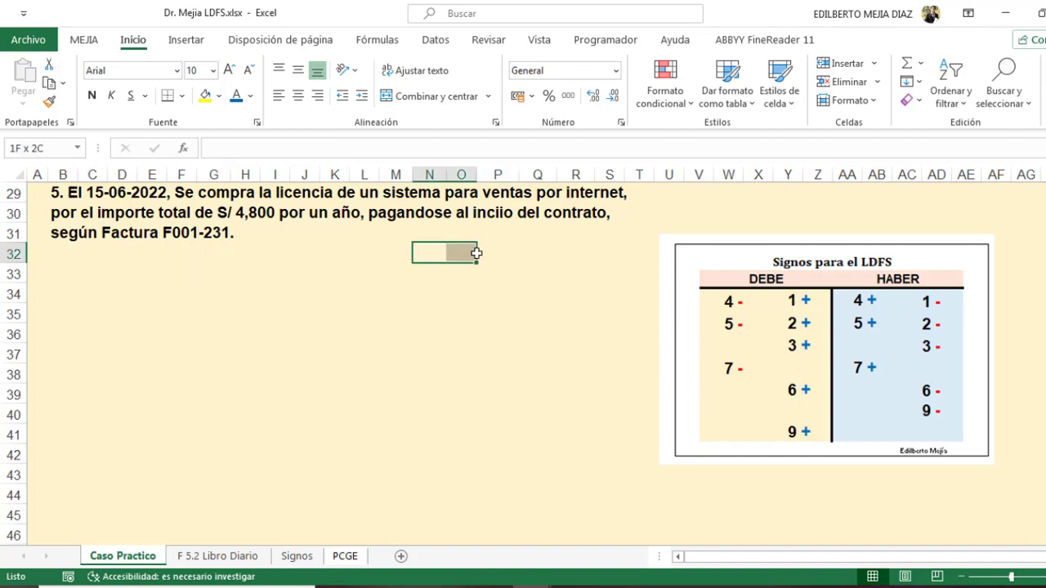
{"action": "left_click", "coordinate": [436, 102]}
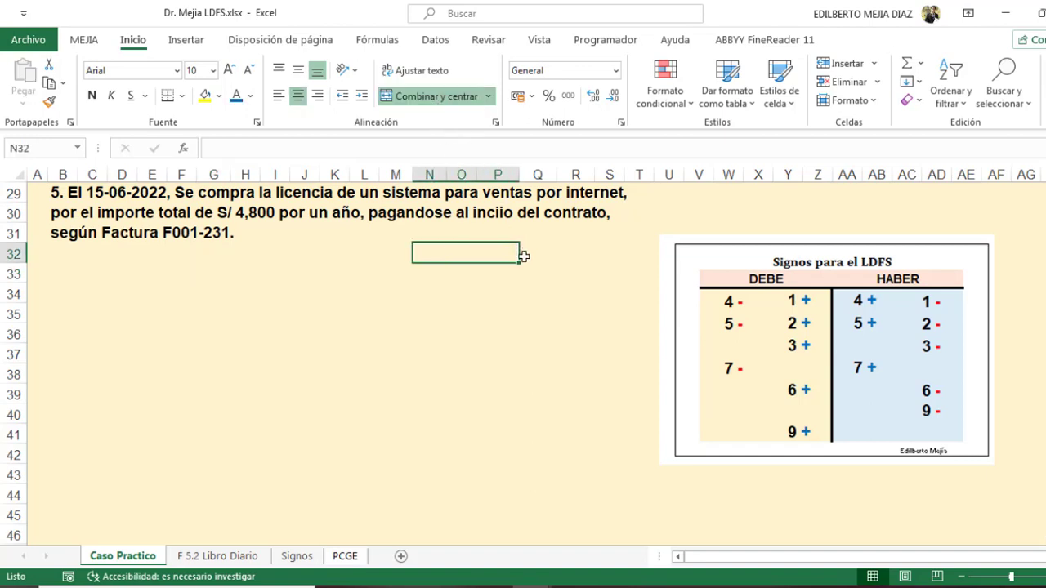
{"action": "left_click_drag", "start_coordinate": [520, 262], "coordinate": [520, 320]}
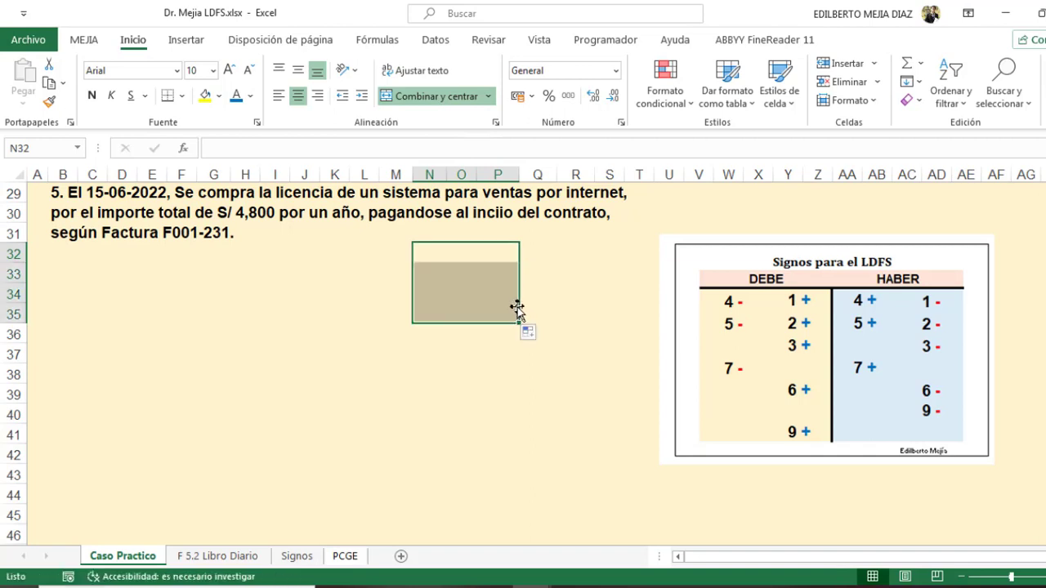
{"action": "left_click_drag", "start_coordinate": [539, 253], "coordinate": [613, 255]}
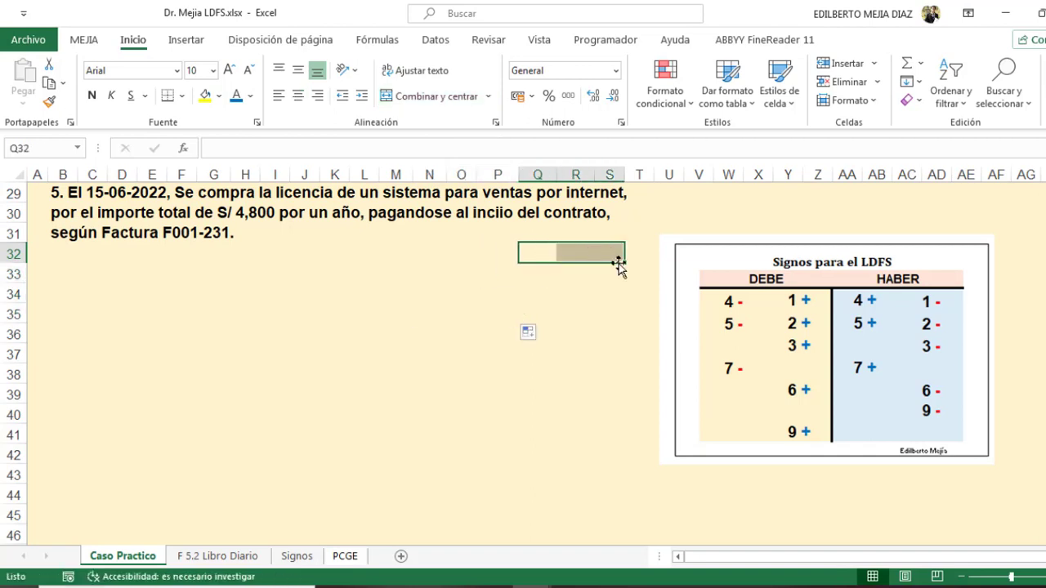
{"action": "left_click", "coordinate": [434, 97]}
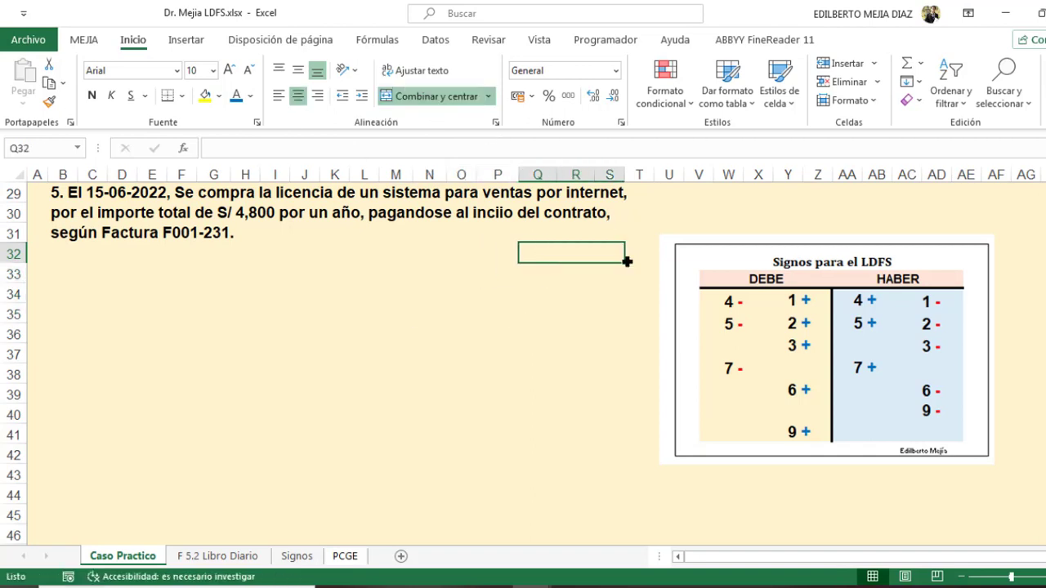
{"action": "left_click_drag", "start_coordinate": [626, 262], "coordinate": [640, 321]}
Enter the labels SUBTOTAL, IGV and TOTAL in the merged cells N32:N34
{"action": "left_click", "coordinate": [484, 253]}
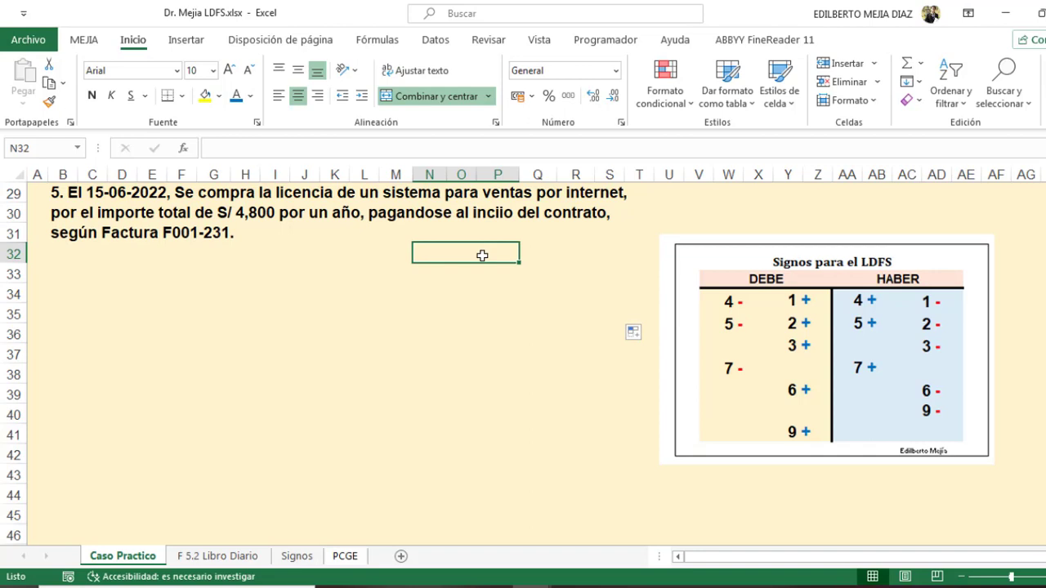
{"action": "type", "text": "SUBTOTAL"}
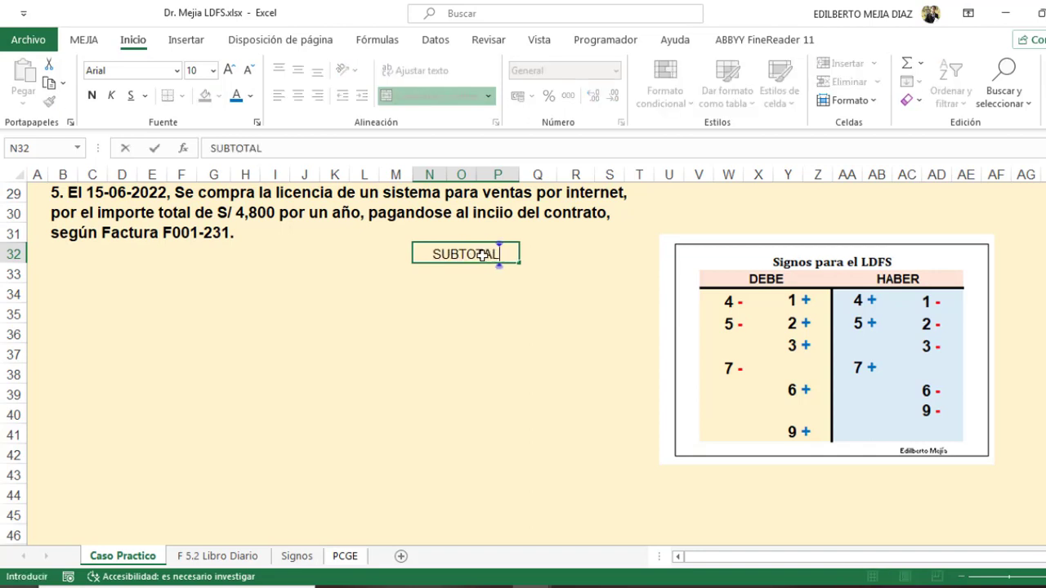
{"action": "key", "text": "Return"}
{"action": "type", "text": "IGV"}
{"action": "key", "text": "Return"}
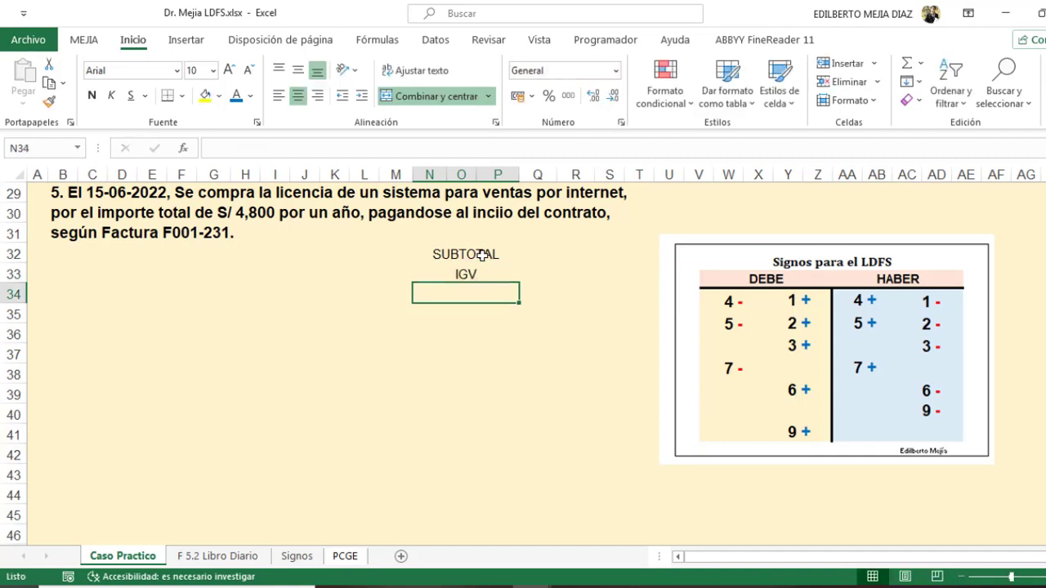
{"action": "type", "text": "TOTAL"}
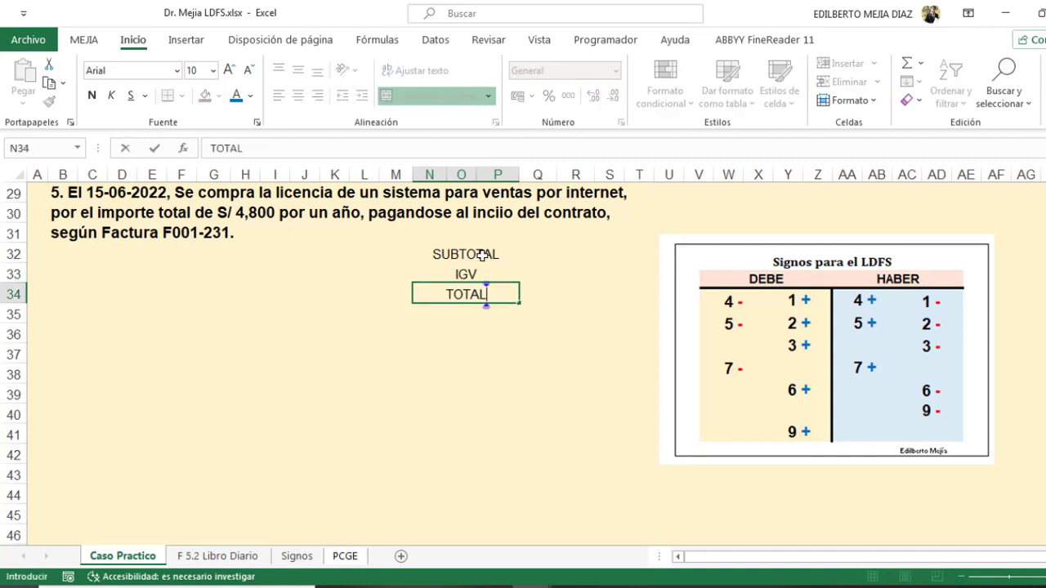
{"action": "left_click", "coordinate": [554, 252]}
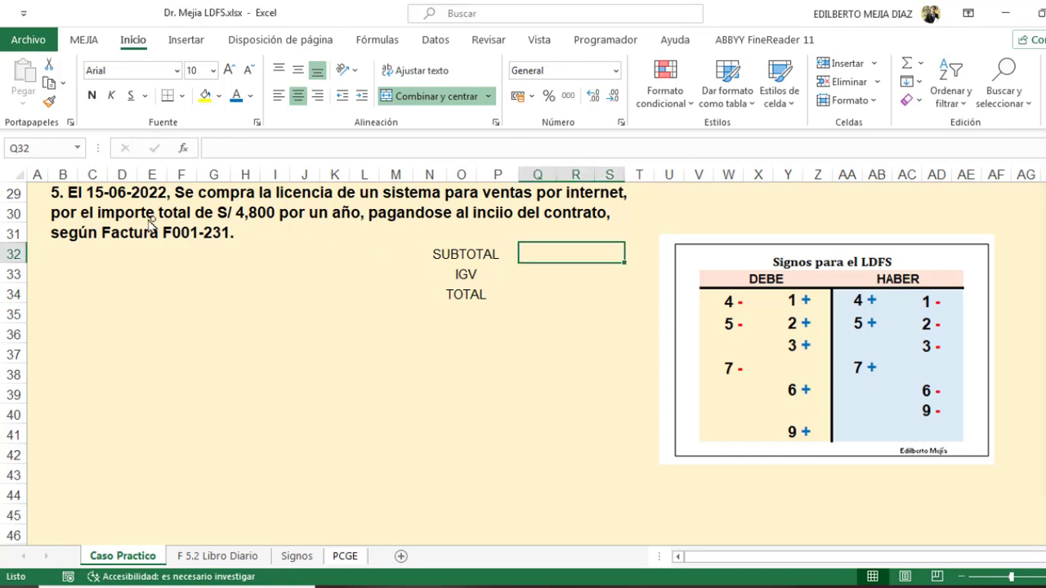
Mark the S/ 4,800 amount and enter 4800 as the TOTAL in Q34
{"action": "left_click_drag", "start_coordinate": [104, 224], "coordinate": [272, 224]}
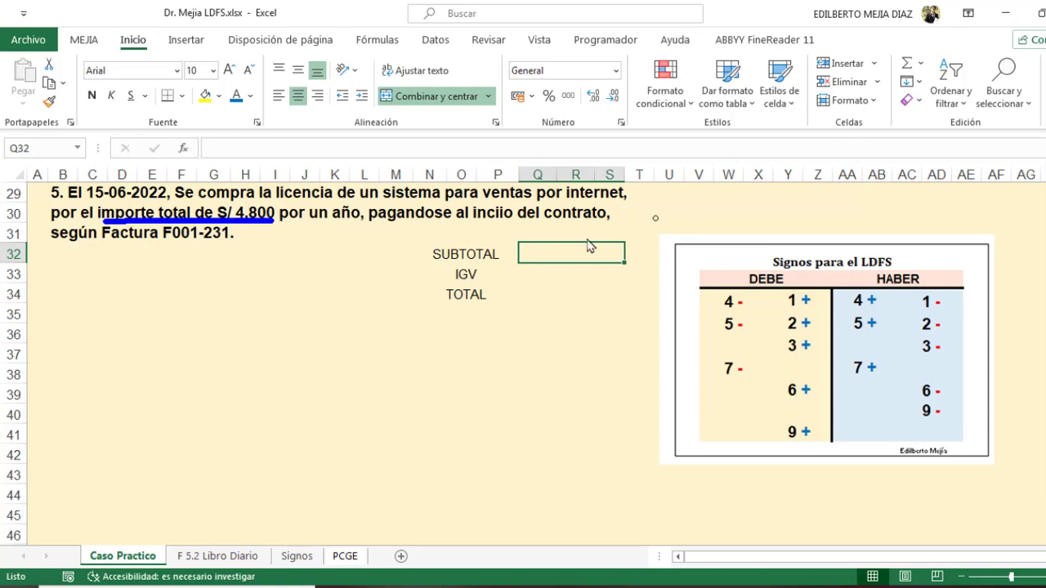
{"action": "left_click_drag", "start_coordinate": [646, 272], "coordinate": [623, 292]}
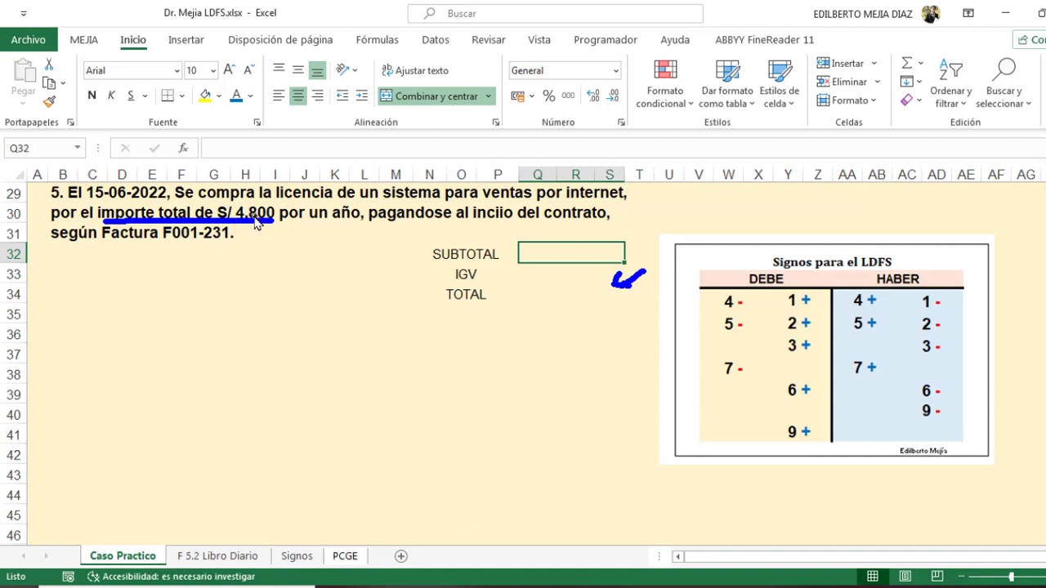
{"action": "left_click", "coordinate": [554, 294]}
{"action": "type", "text": "48"}
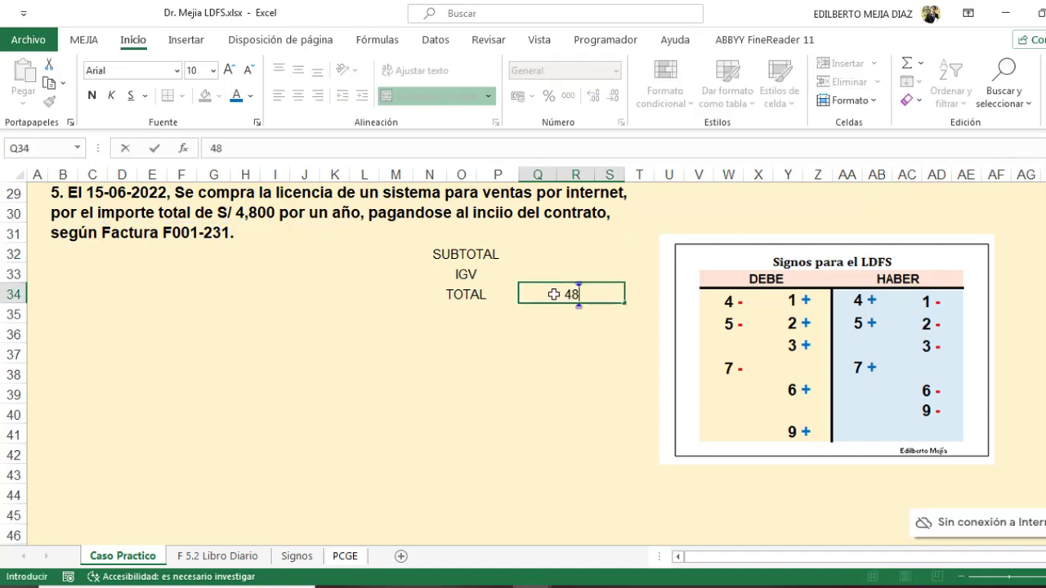
{"action": "type", "text": "00"}
{"action": "left_click", "coordinate": [582, 272]}
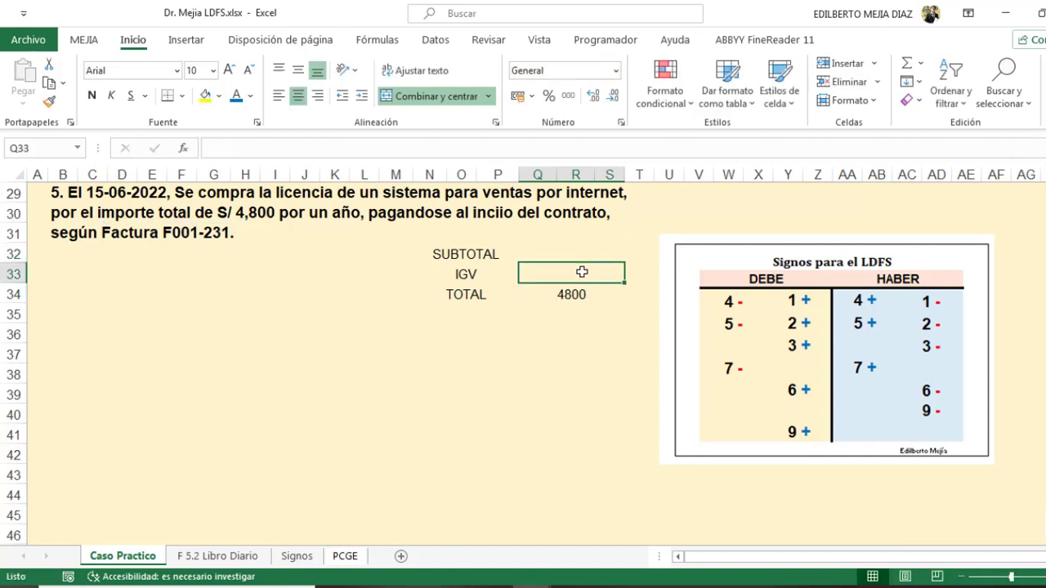
Set the subtotal in Q32 to =+Q34/1.18, showing 4,067.80 in comma style
{"action": "left_click", "coordinate": [569, 253]}
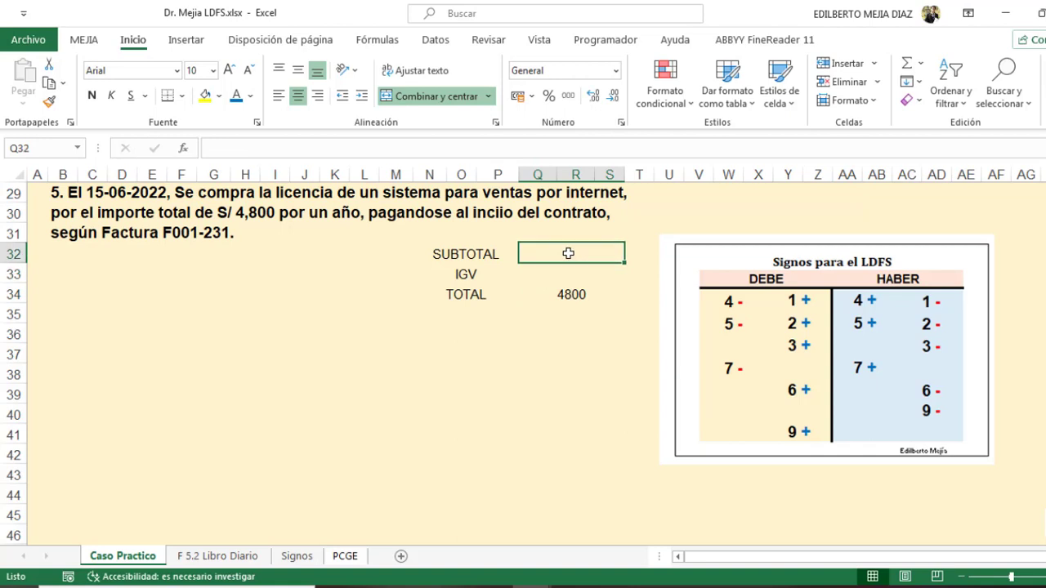
{"action": "type", "text": "+Q34"}
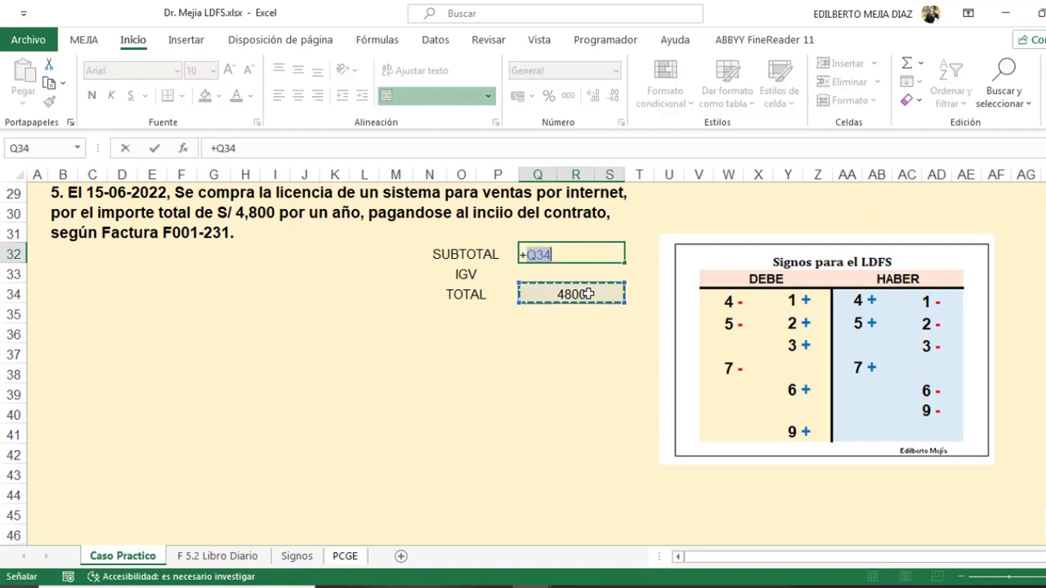
{"action": "left_click", "coordinate": [590, 294]}
{"action": "type", "text": "/"}
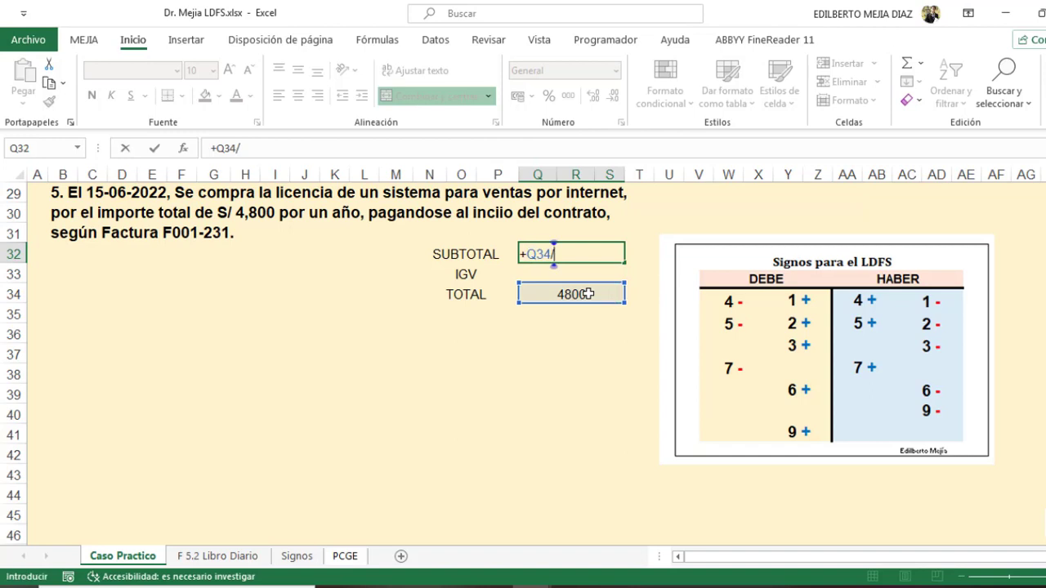
{"action": "type", "text": "1.18"}
{"action": "key", "text": "Return"}
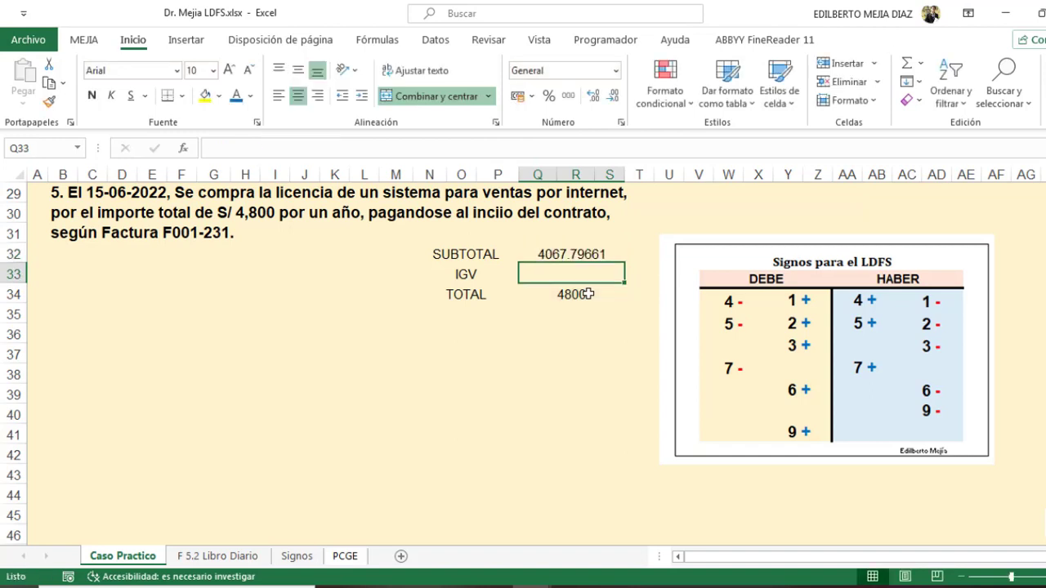
{"action": "left_click", "coordinate": [562, 255]}
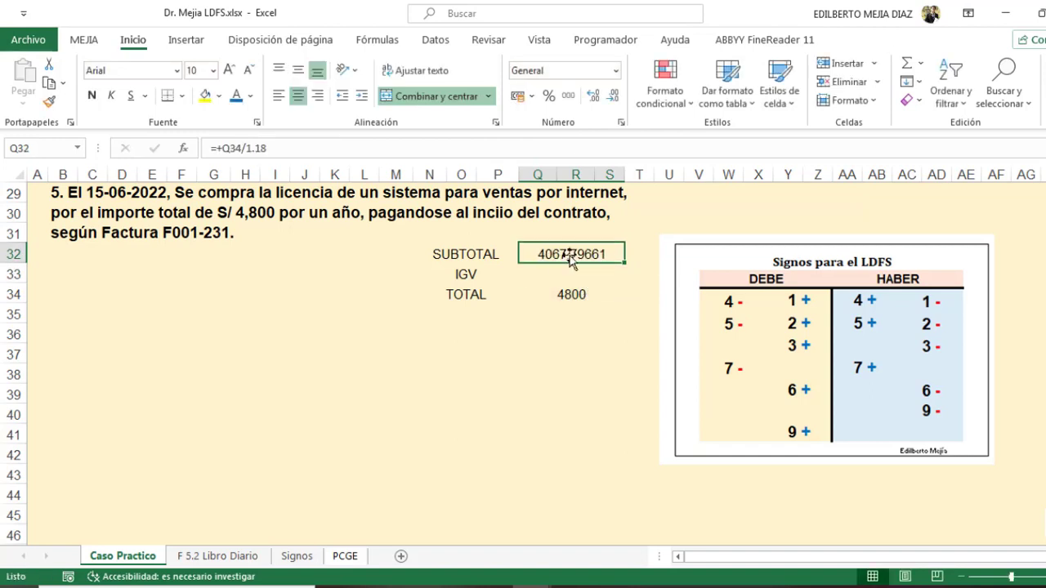
{"action": "left_click", "coordinate": [568, 96]}
{"action": "left_click", "coordinate": [565, 269]}
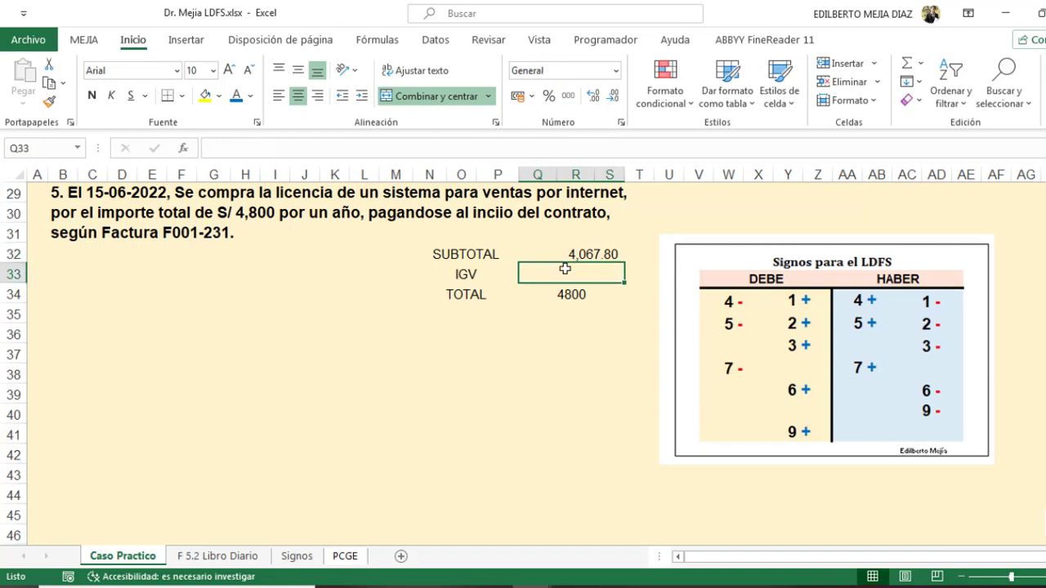
Give IGV in Q33 a formula on the subtotal, yielding 732.20
{"action": "type", "text": "+"}
{"action": "left_click", "coordinate": [582, 253]}
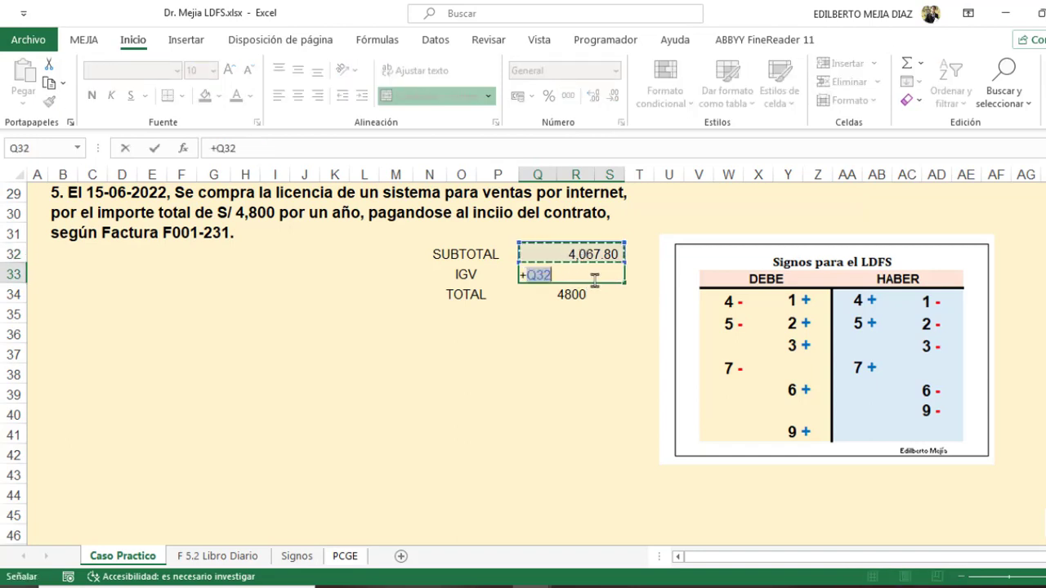
{"action": "type", "text": "*18%"}
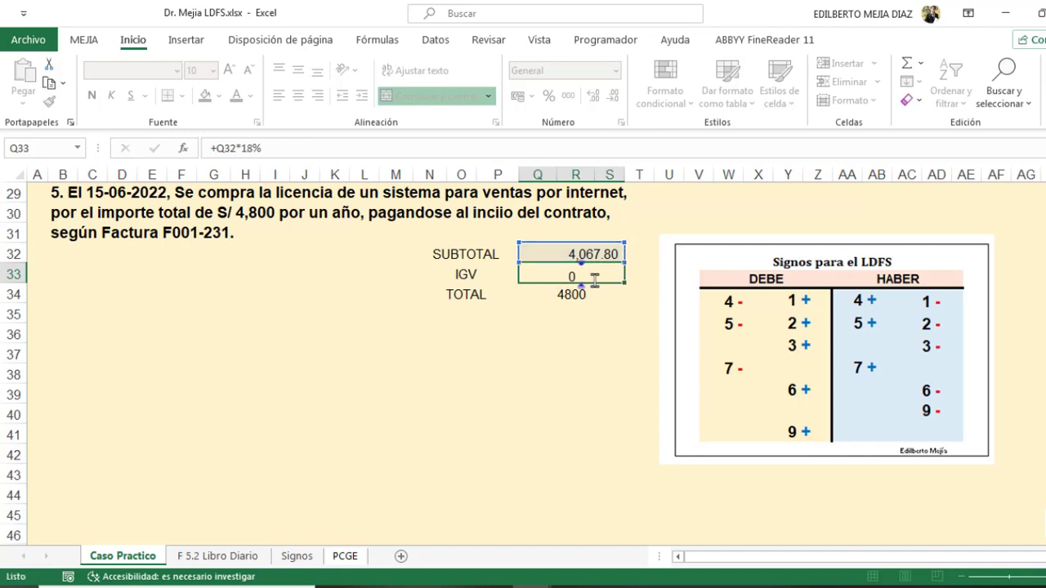
{"action": "left_click", "coordinate": [557, 332]}
Add a check cell =+Q32+Q33 below the block, confirming 4,800.00
{"action": "type", "text": "+"}
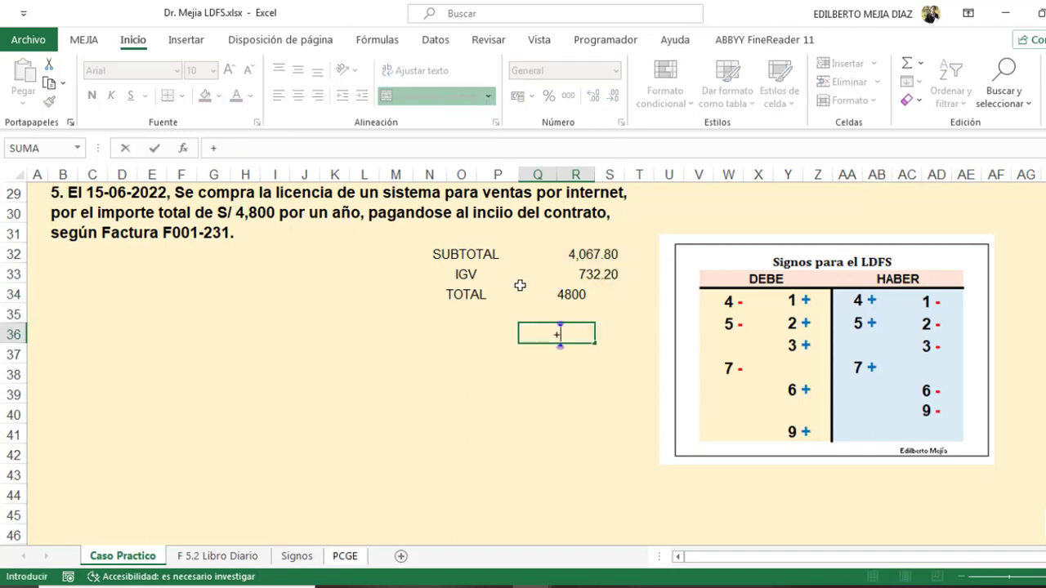
{"action": "left_click", "coordinate": [599, 258]}
{"action": "type", "text": "+"}
{"action": "left_click", "coordinate": [608, 273]}
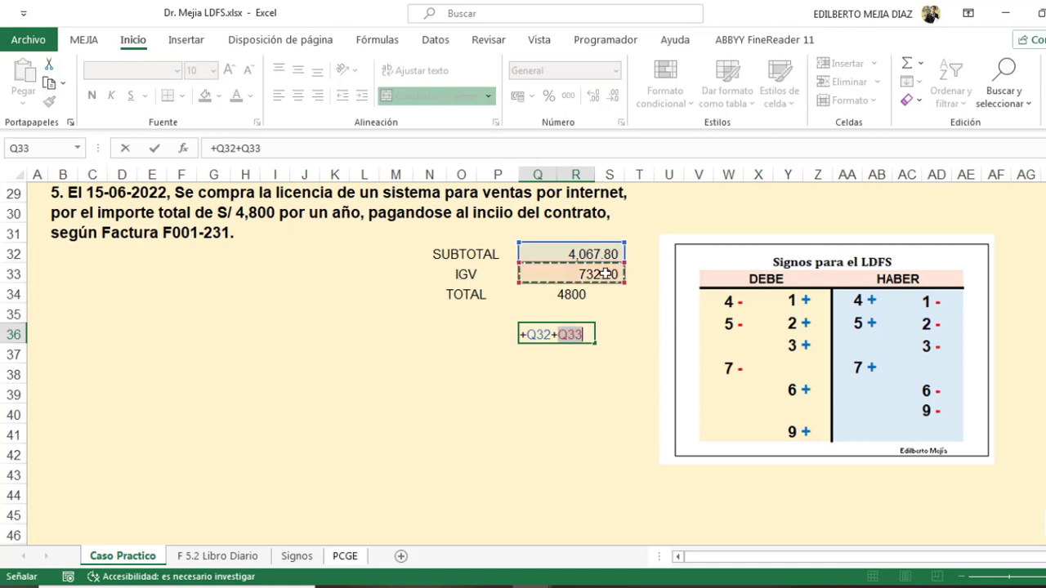
{"action": "key", "text": "Return"}
{"action": "left_click", "coordinate": [563, 334]}
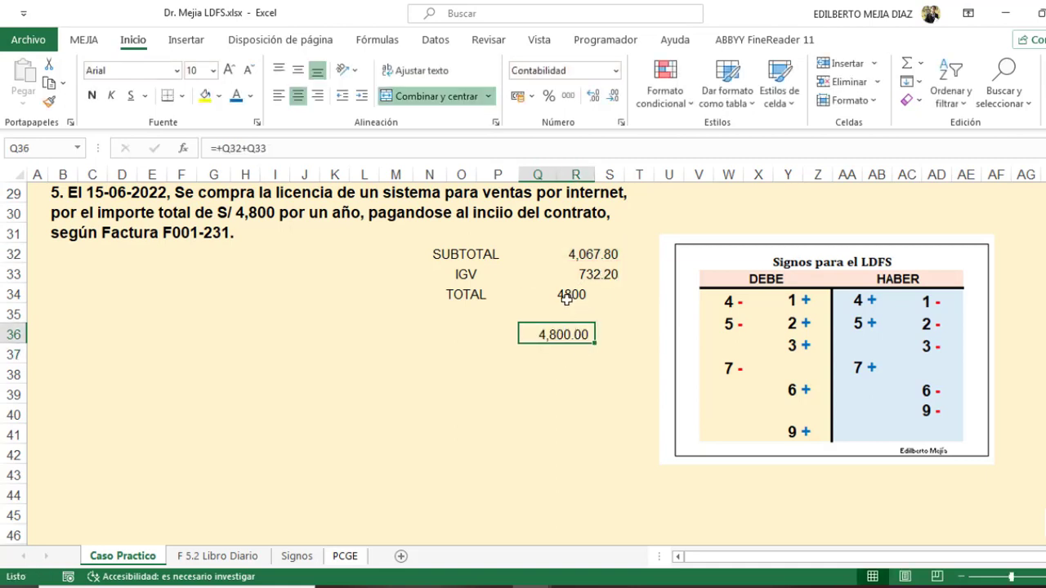
{"action": "left_click", "coordinate": [567, 299]}
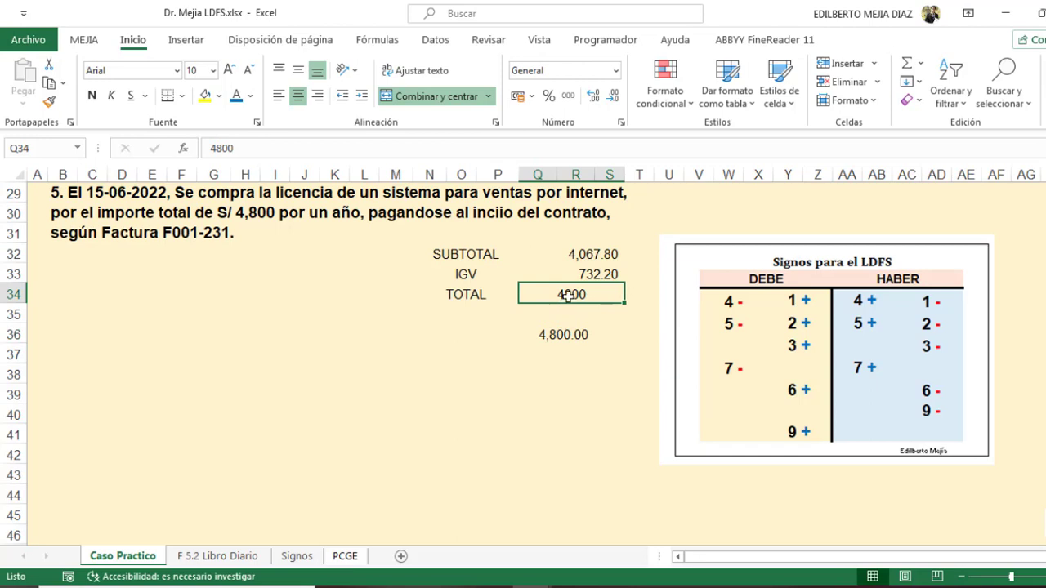
Put a thick outside border around N32:S34 and italicize the amounts in Q32:S34
{"action": "left_click_drag", "start_coordinate": [470, 255], "coordinate": [577, 296]}
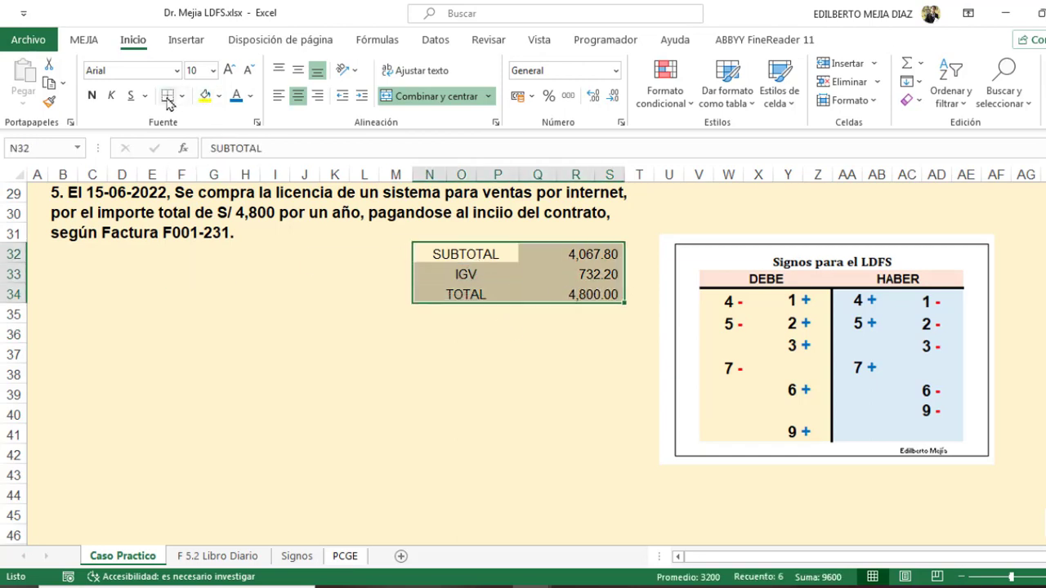
{"action": "left_click", "coordinate": [182, 98]}
{"action": "left_click", "coordinate": [185, 299]}
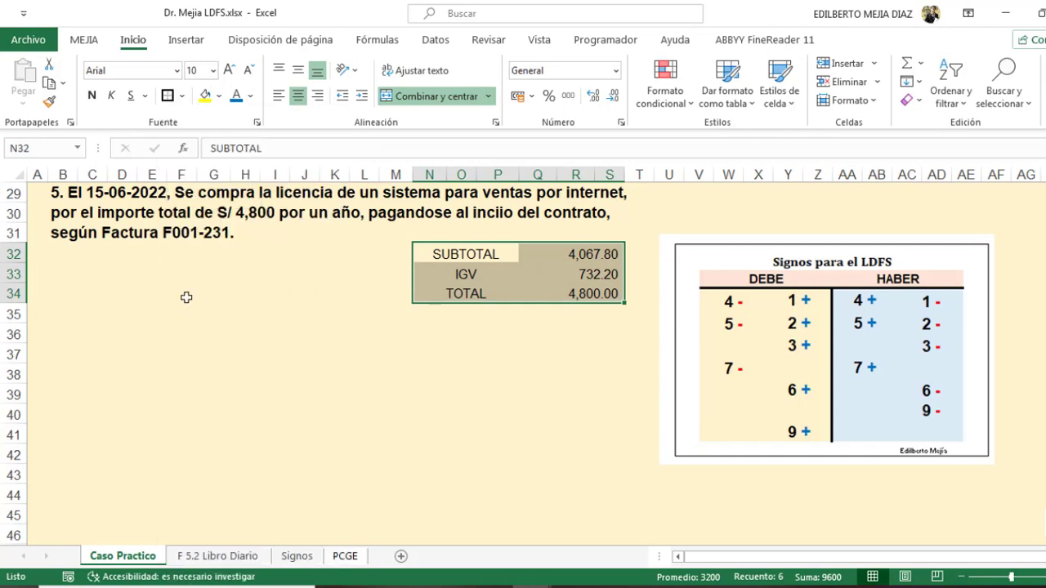
{"action": "left_click_drag", "start_coordinate": [582, 249], "coordinate": [585, 284]}
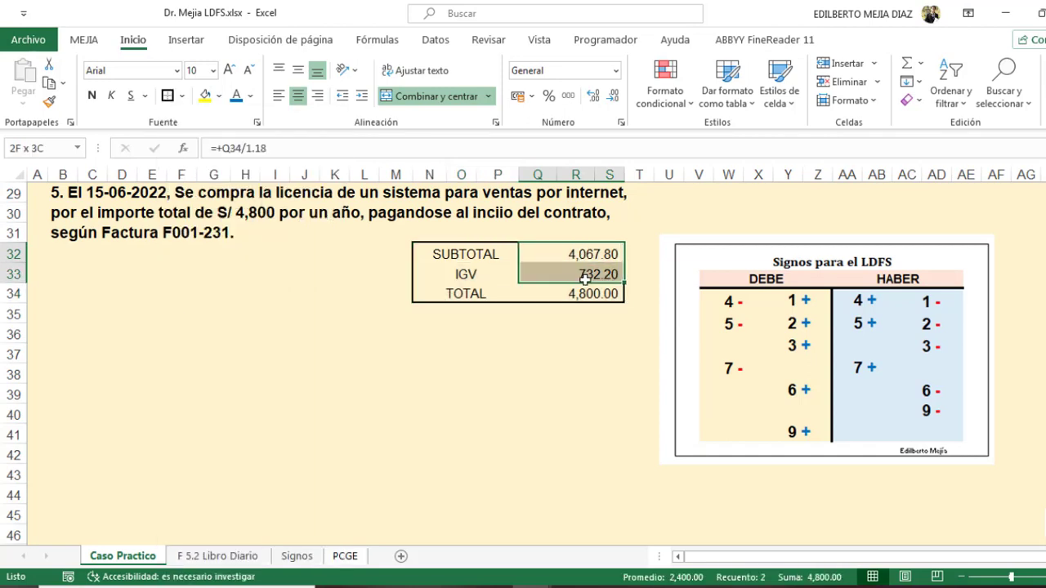
{"action": "key", "text": "ctrl+k"}
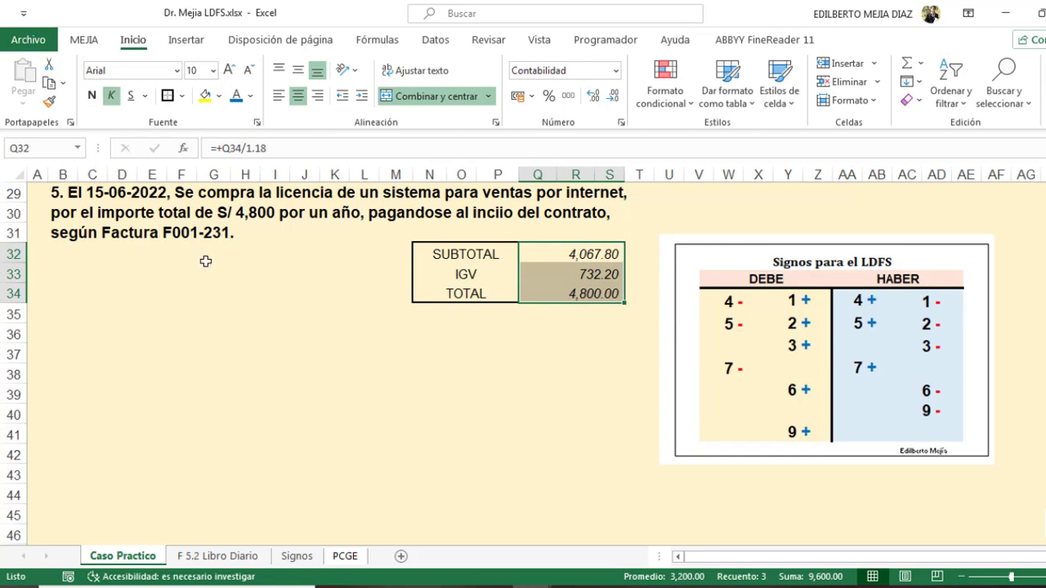
{"action": "left_click", "coordinate": [199, 274]}
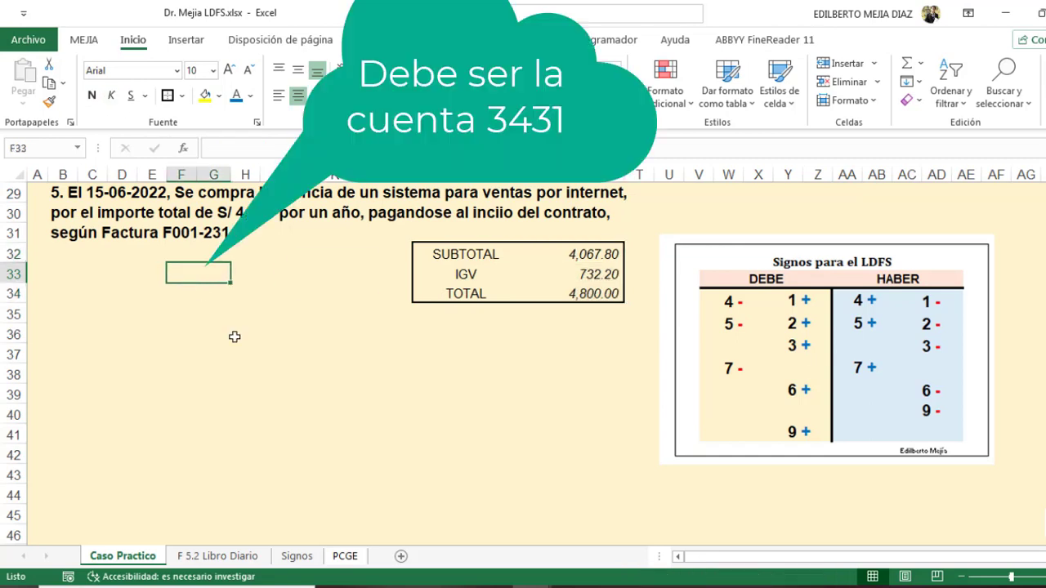
Debit account 3412 with =+Q32 (4,067.80) and fill it down, giving 732.20 below
{"action": "type", "text": "341"}
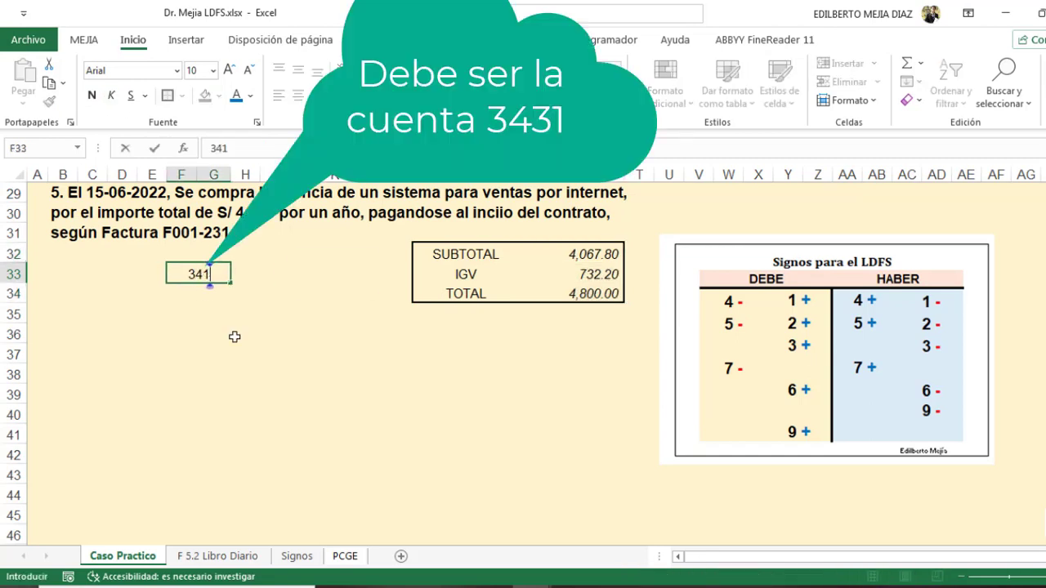
{"action": "type", "text": "2"}
{"action": "left_click", "coordinate": [276, 278]}
{"action": "type", "text": "+"}
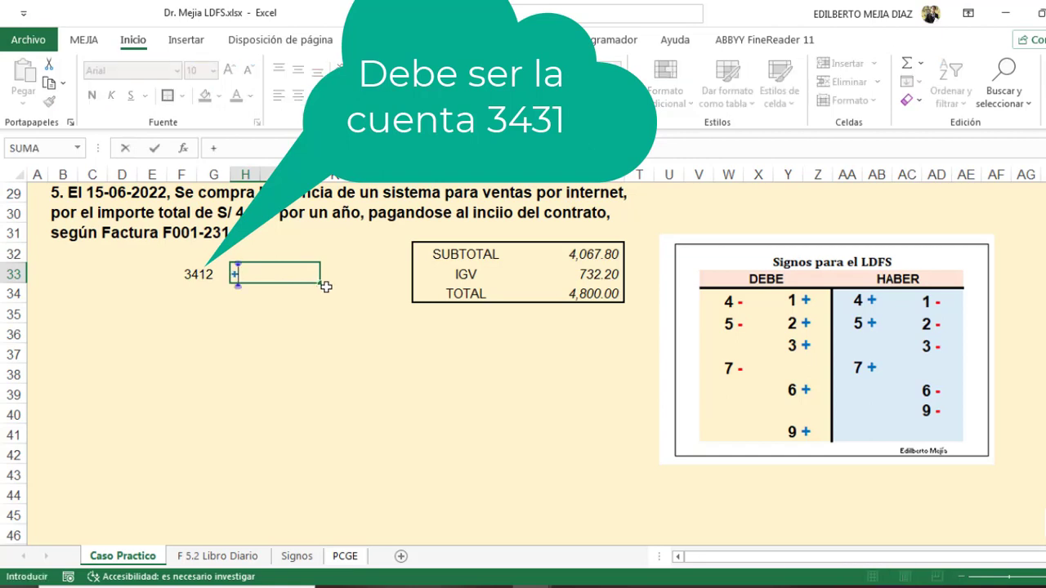
{"action": "left_click", "coordinate": [613, 251]}
{"action": "key", "text": "Return"}
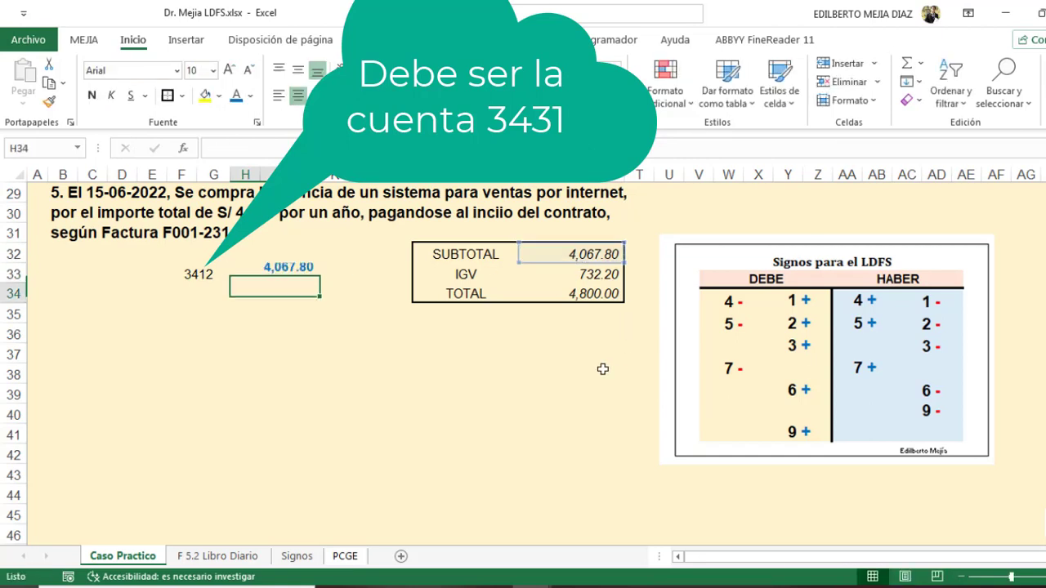
{"action": "left_click", "coordinate": [318, 282]}
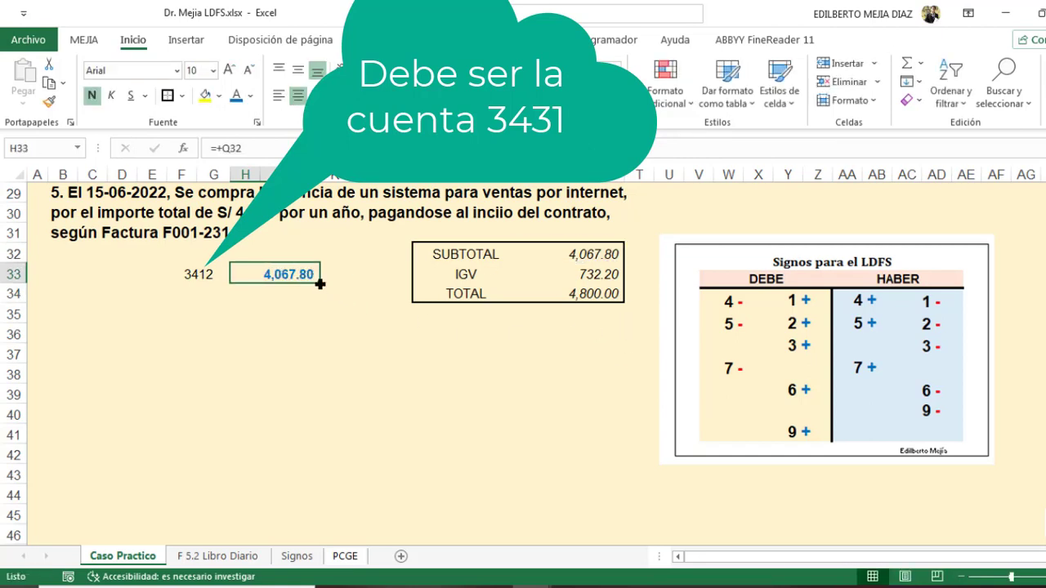
{"action": "left_click_drag", "start_coordinate": [320, 283], "coordinate": [319, 323]}
{"action": "left_click", "coordinate": [285, 315]}
{"action": "key", "text": "Delete"}
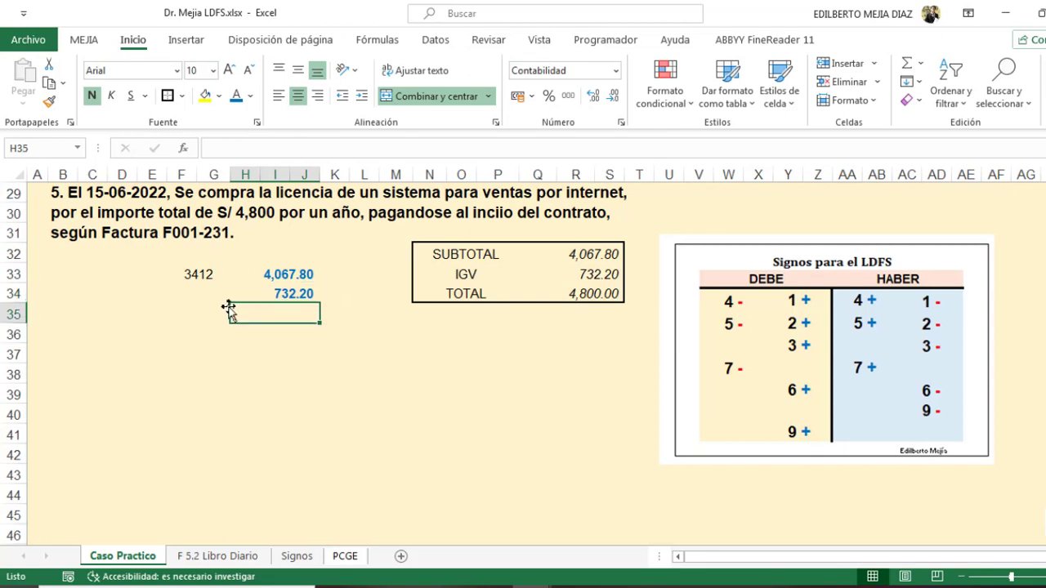
Add accounts 4011 and 4212, crediting 4212 with =+Q34 for 4,800.00 in bold blue
{"action": "left_click", "coordinate": [204, 299]}
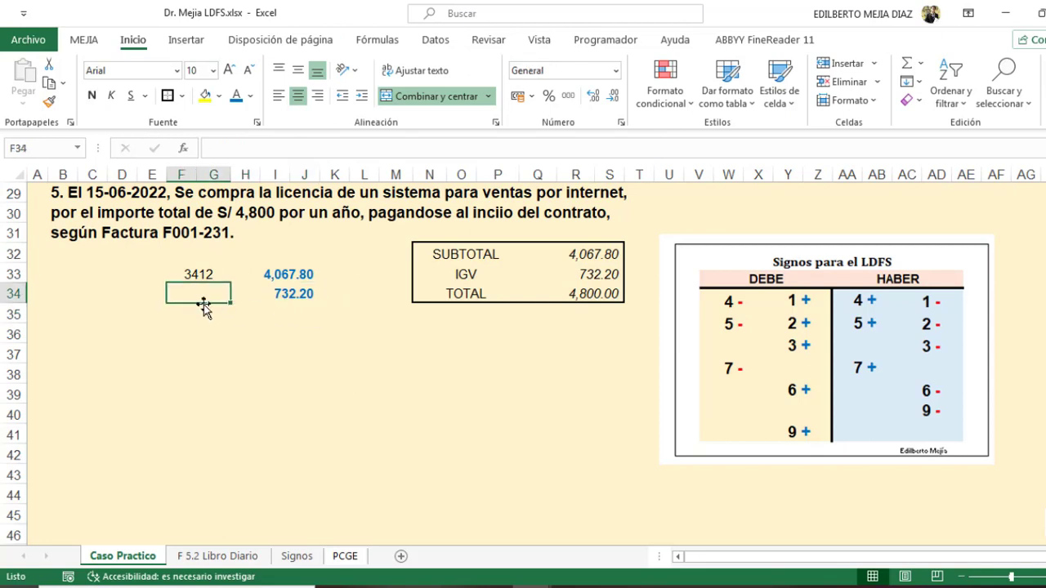
{"action": "type", "text": "4011"}
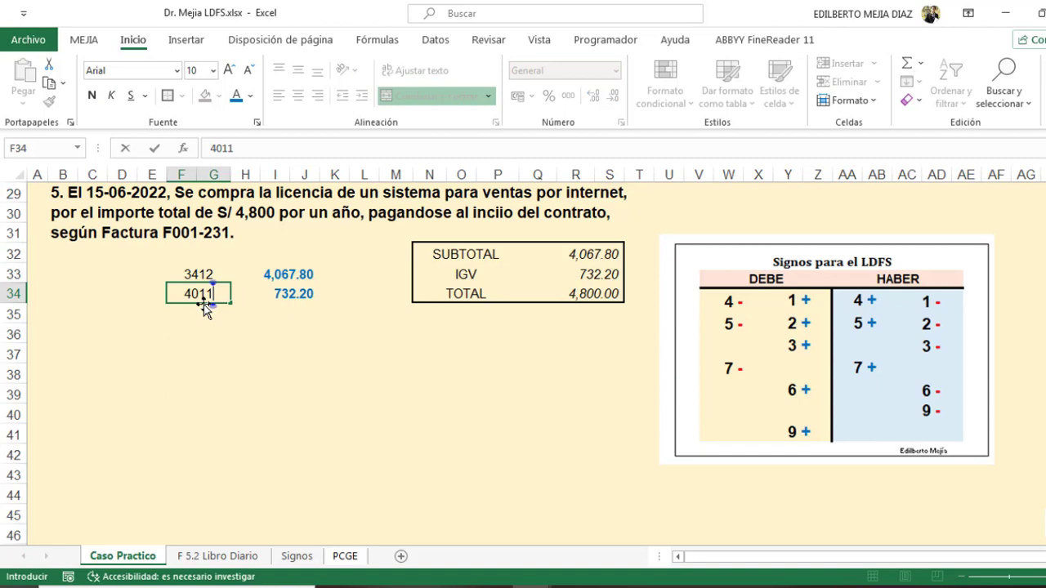
{"action": "left_click", "coordinate": [188, 313]}
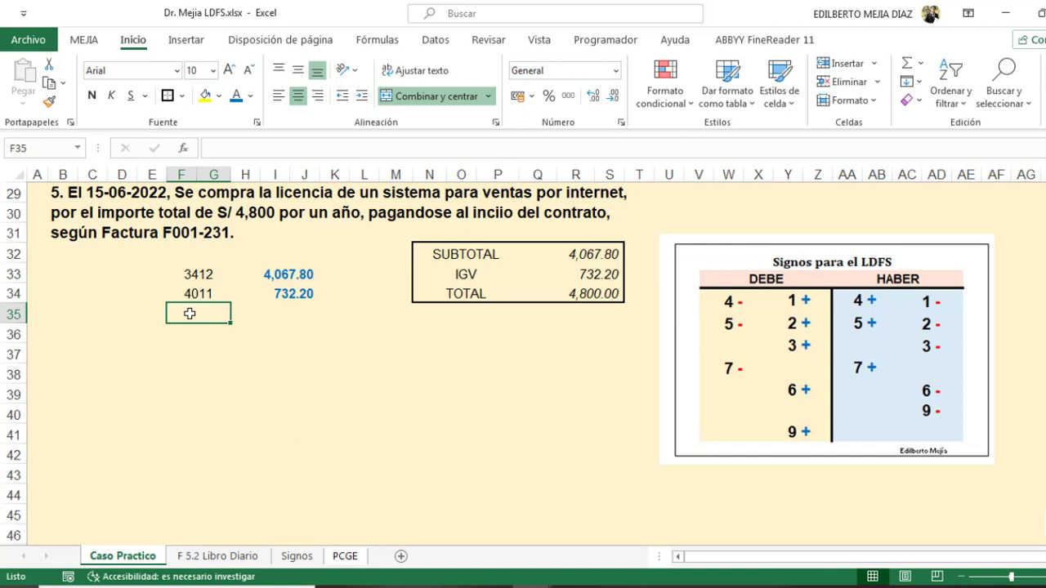
{"action": "type", "text": "421"}
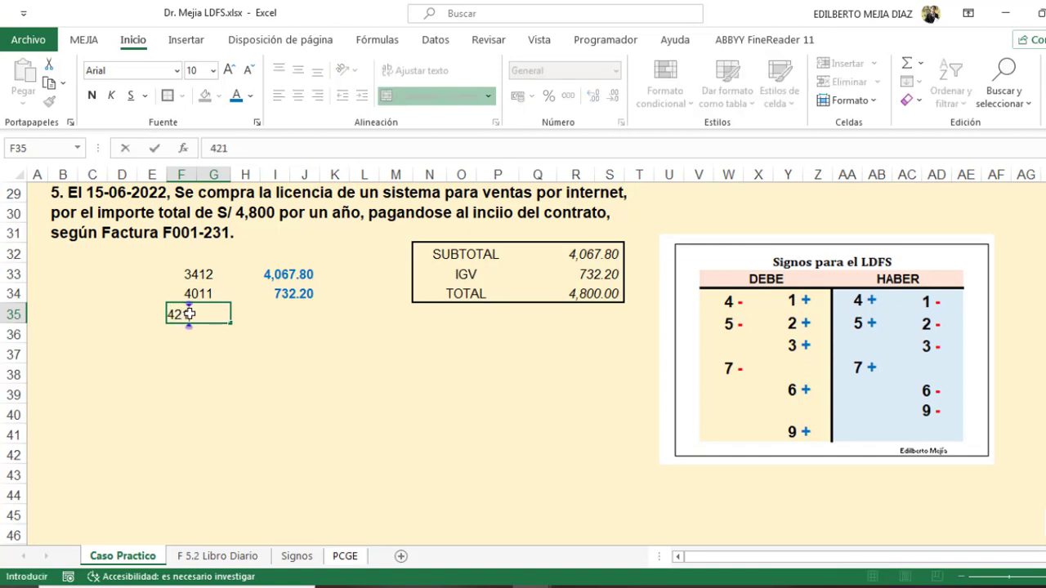
{"action": "type", "text": "2"}
{"action": "key", "text": "Return"}
{"action": "left_click", "coordinate": [319, 315]}
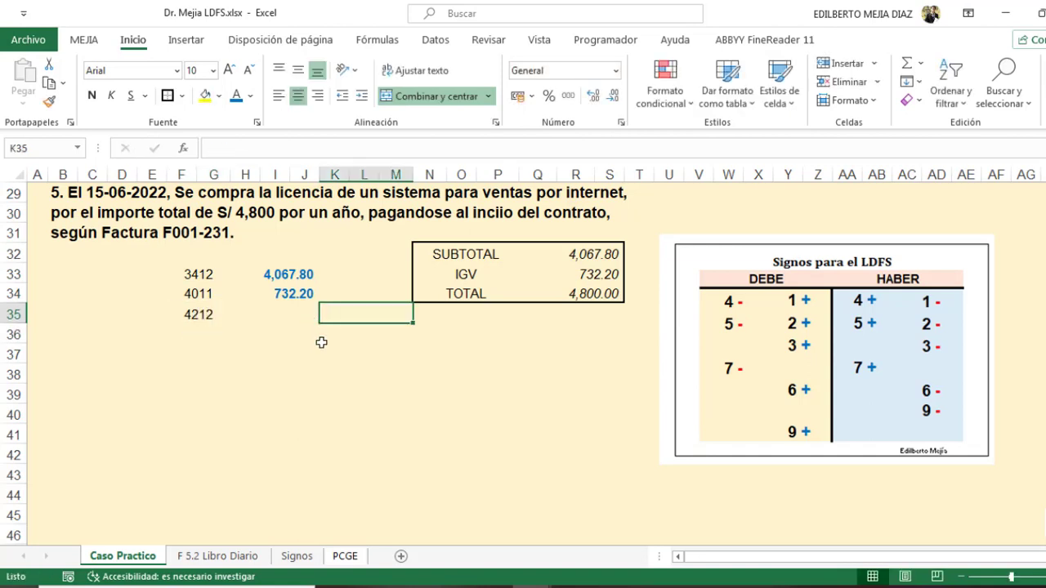
{"action": "type", "text": "+"}
{"action": "left_click", "coordinate": [597, 292]}
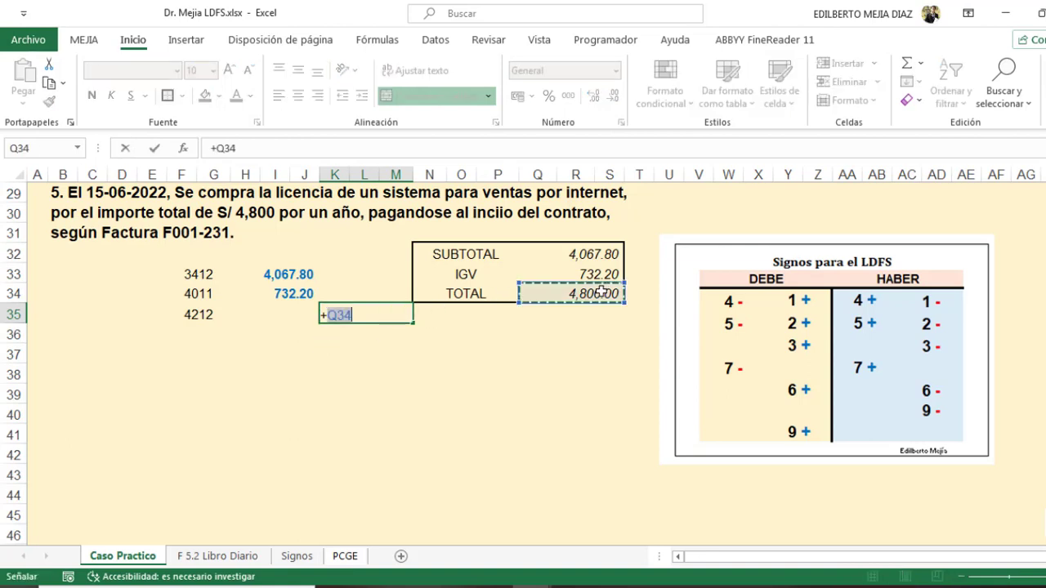
{"action": "key", "text": "Return"}
{"action": "left_click", "coordinate": [364, 315]}
Mark the entry's debit and credit signs with the pen, then clip rows 32–36 as an image
{"action": "left_click", "coordinate": [430, 394]}
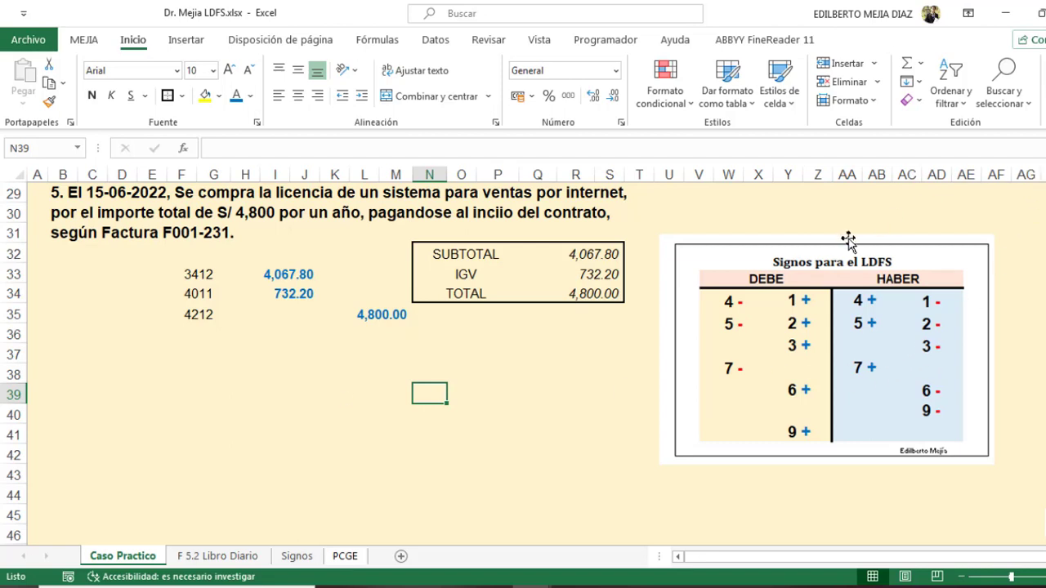
{"action": "left_click_drag", "start_coordinate": [848, 238], "coordinate": [850, 230]}
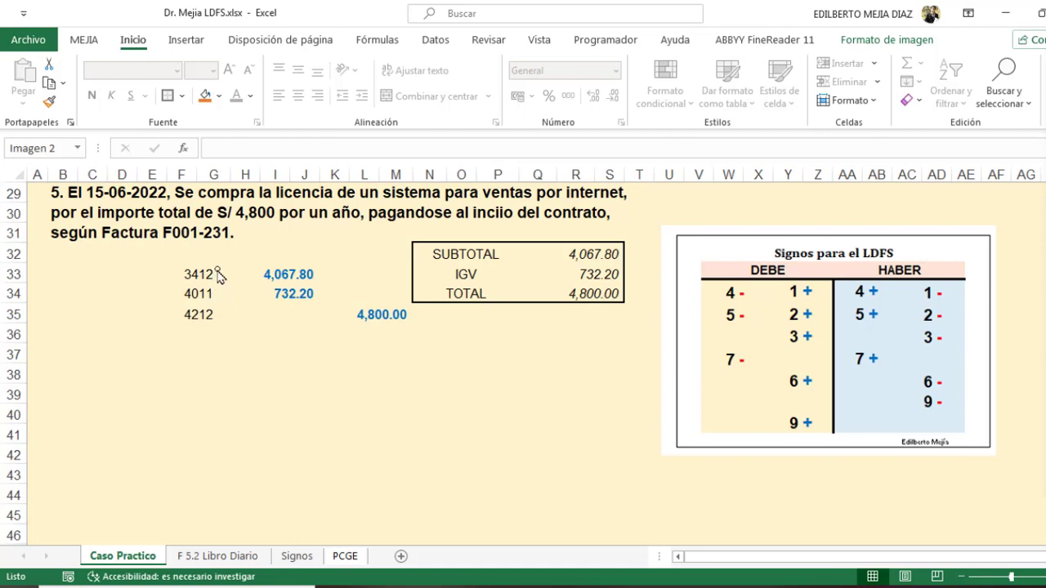
{"action": "left_click_drag", "start_coordinate": [218, 278], "coordinate": [227, 267]}
{"action": "mouse_move", "coordinate": [320, 274]}
{"action": "left_mouse_down"}
{"action": "mouse_move", "coordinate": [339, 274]}
{"action": "mouse_move", "coordinate": [330, 285]}
{"action": "left_mouse_up"}
{"action": "left_click_drag", "start_coordinate": [880, 301], "coordinate": [849, 302]}
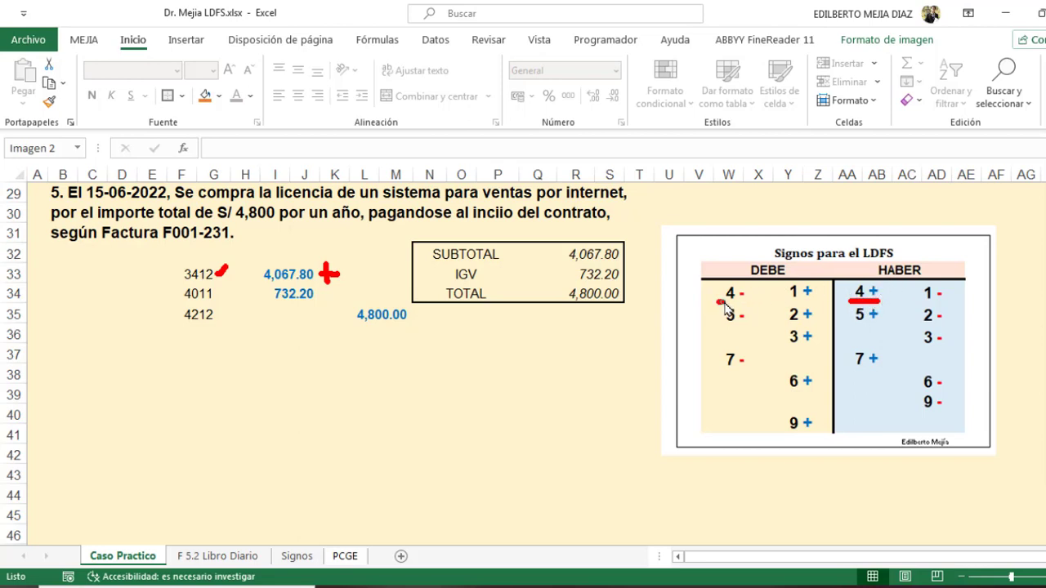
{"action": "left_click_drag", "start_coordinate": [718, 302], "coordinate": [749, 302]}
{"action": "left_click_drag", "start_coordinate": [322, 294], "coordinate": [336, 293]}
{"action": "mouse_move", "coordinate": [413, 314]}
{"action": "left_mouse_down"}
{"action": "mouse_move", "coordinate": [433, 314]}
{"action": "mouse_move", "coordinate": [420, 328]}
{"action": "left_mouse_up"}
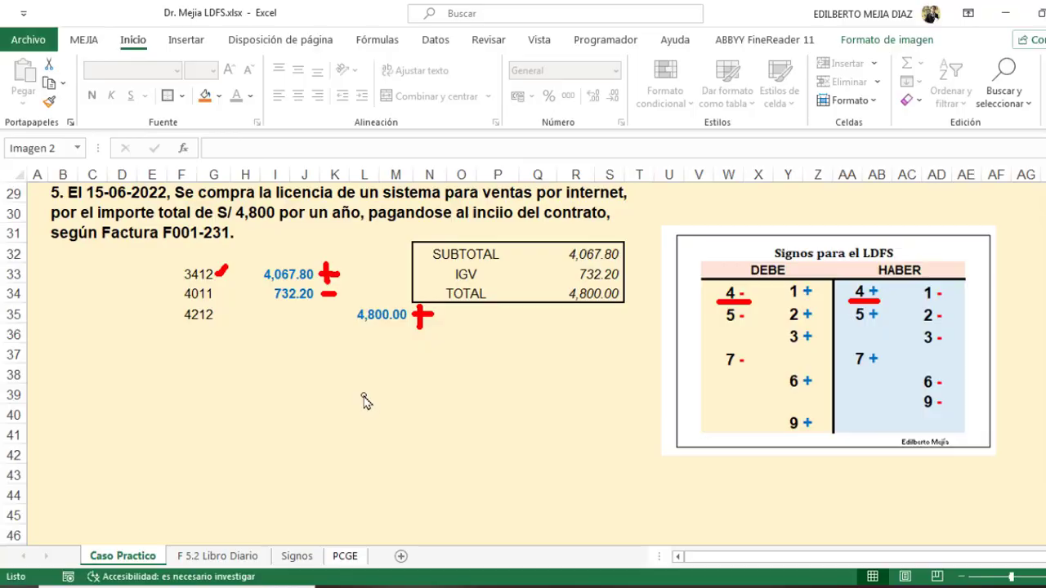
{"action": "key", "text": "Print"}
{"action": "left_click_drag", "start_coordinate": [170, 249], "coordinate": [444, 355]}
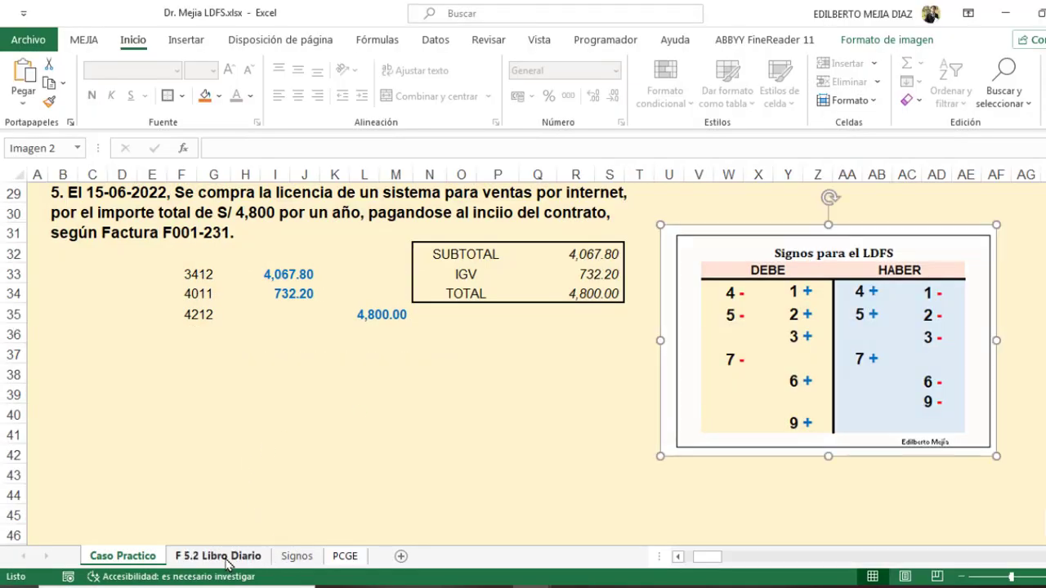
Paste the entry snapshot into F 5.2 Libro Diario below the journal entries
{"action": "left_click", "coordinate": [228, 560]}
{"action": "left_click", "coordinate": [252, 451]}
{"action": "key", "text": "ctrl+v"}
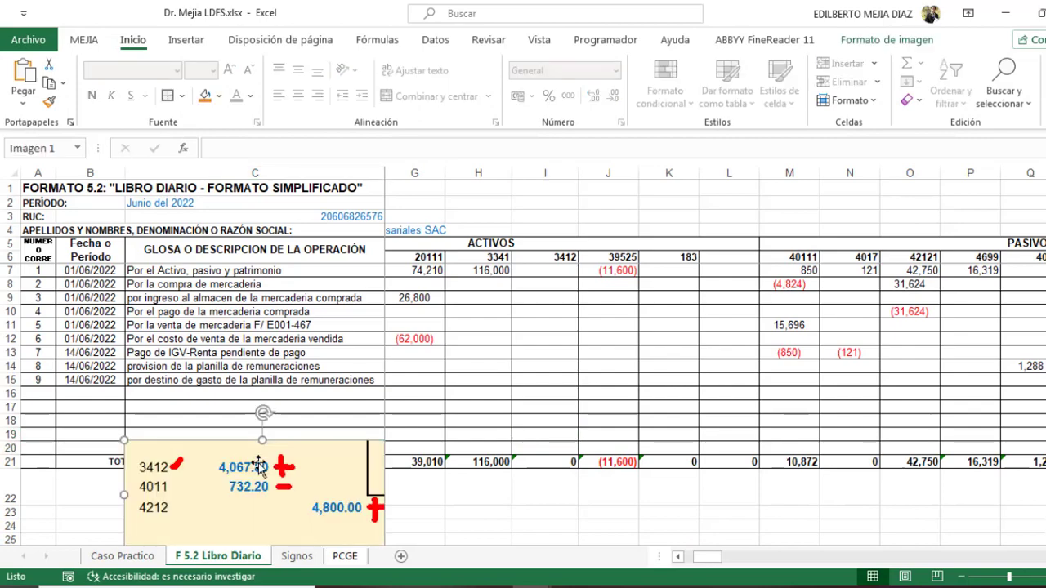
{"action": "mouse_move", "coordinate": [253, 455]}
{"action": "left_mouse_down"}
{"action": "mouse_move", "coordinate": [181, 458]}
{"action": "mouse_move", "coordinate": [175, 475]}
{"action": "left_mouse_up"}
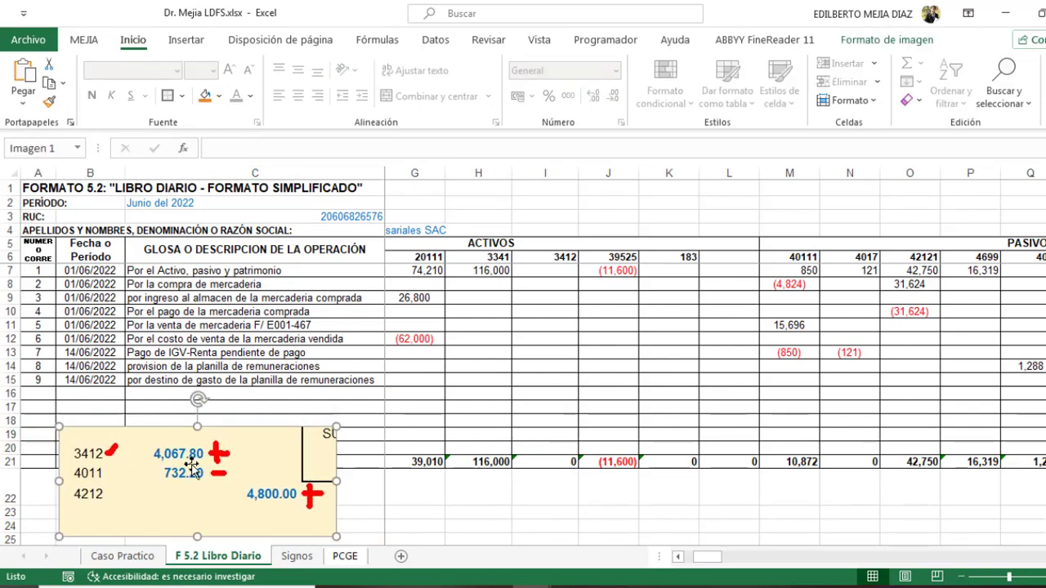
{"action": "left_click", "coordinate": [133, 559]}
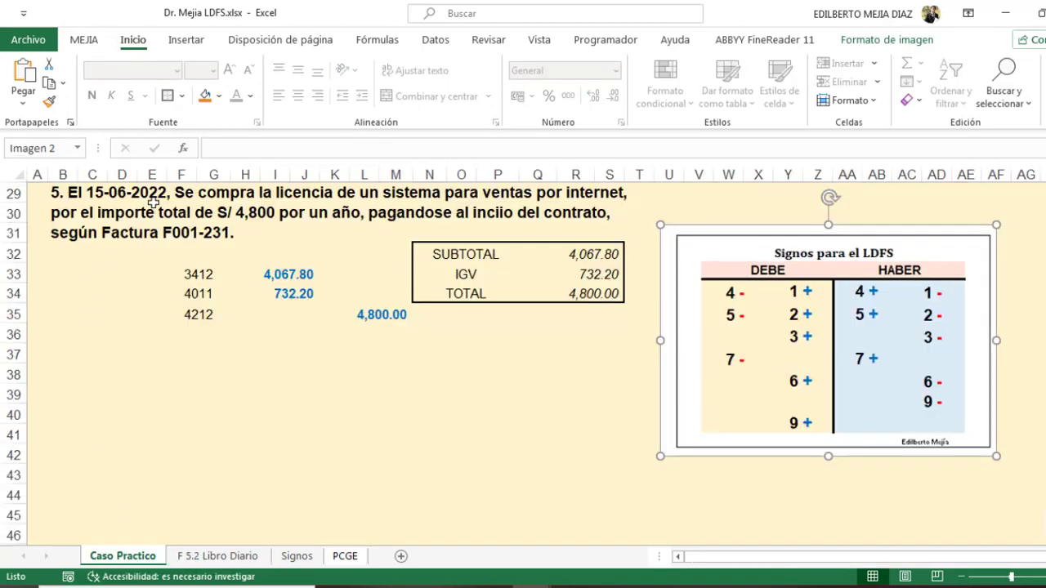
Date entry 10 as 15-6-22 and describe it 'Por la compra de una licencia - sistema de ventas'
{"action": "left_click", "coordinate": [218, 556]}
{"action": "left_click", "coordinate": [115, 396]}
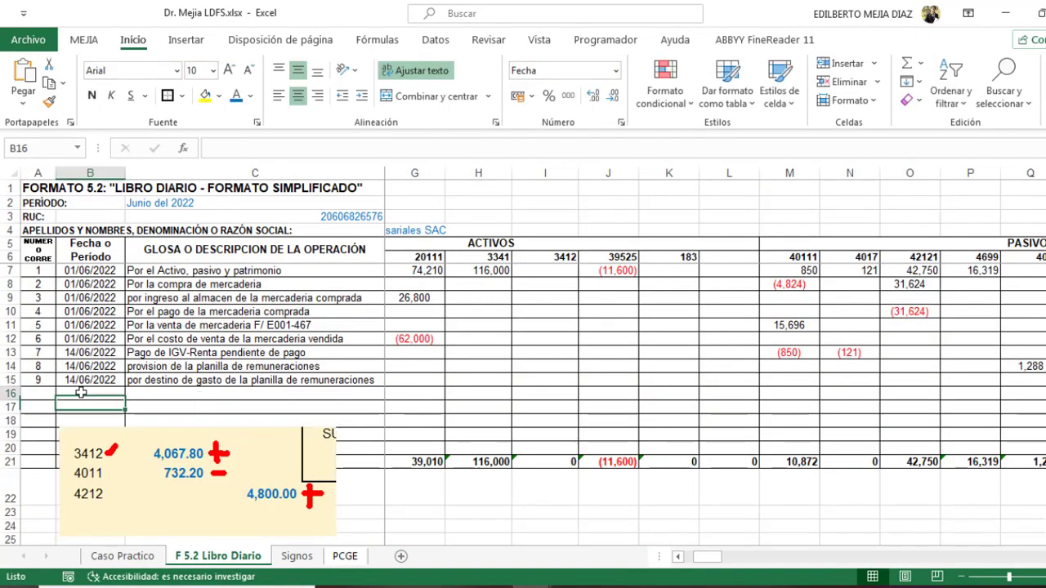
{"action": "type", "text": "15-6"}
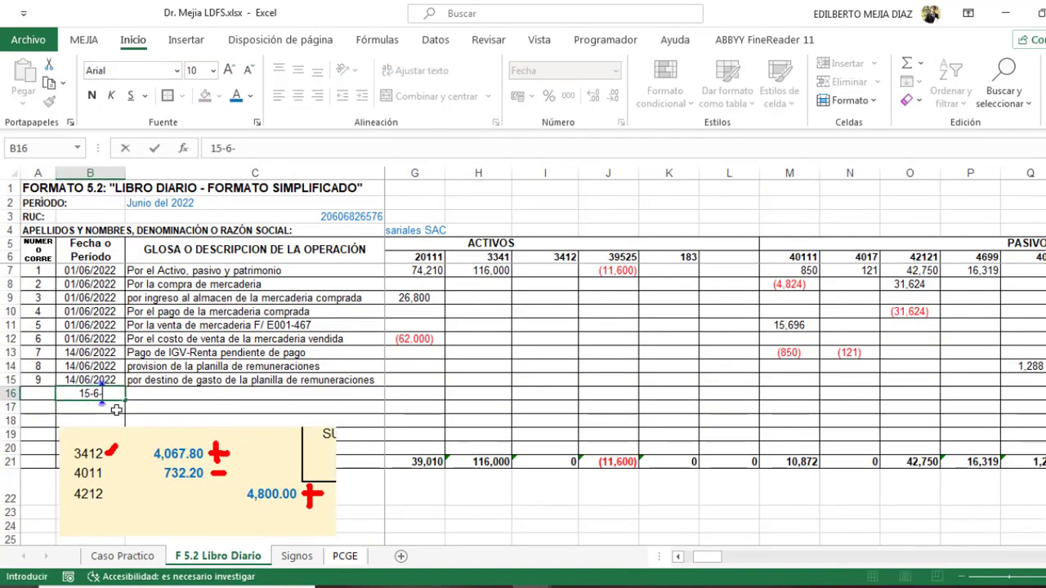
{"action": "type", "text": "-22"}
{"action": "key", "text": "Tab"}
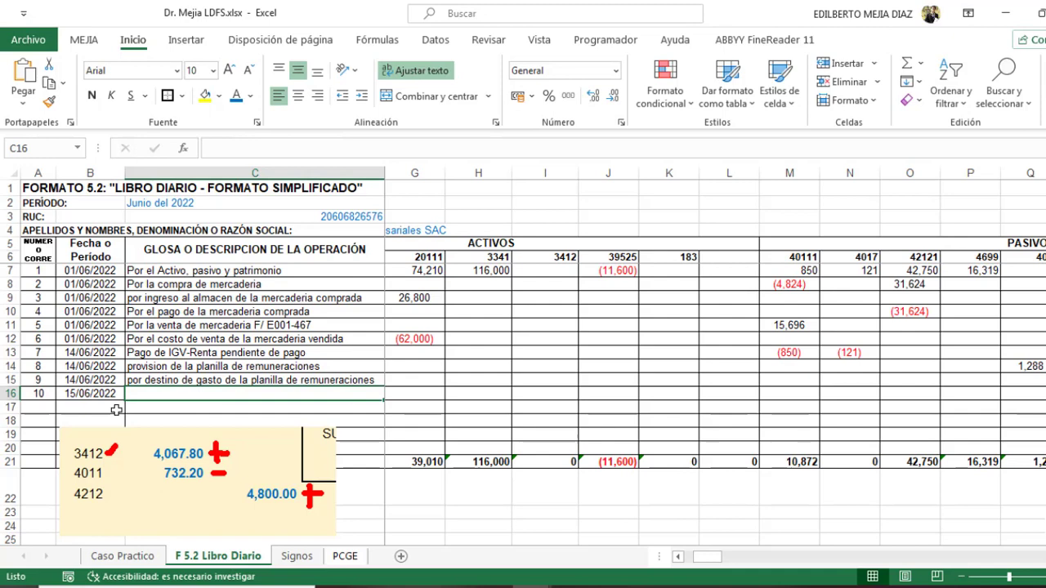
{"action": "type", "text": "Por la"}
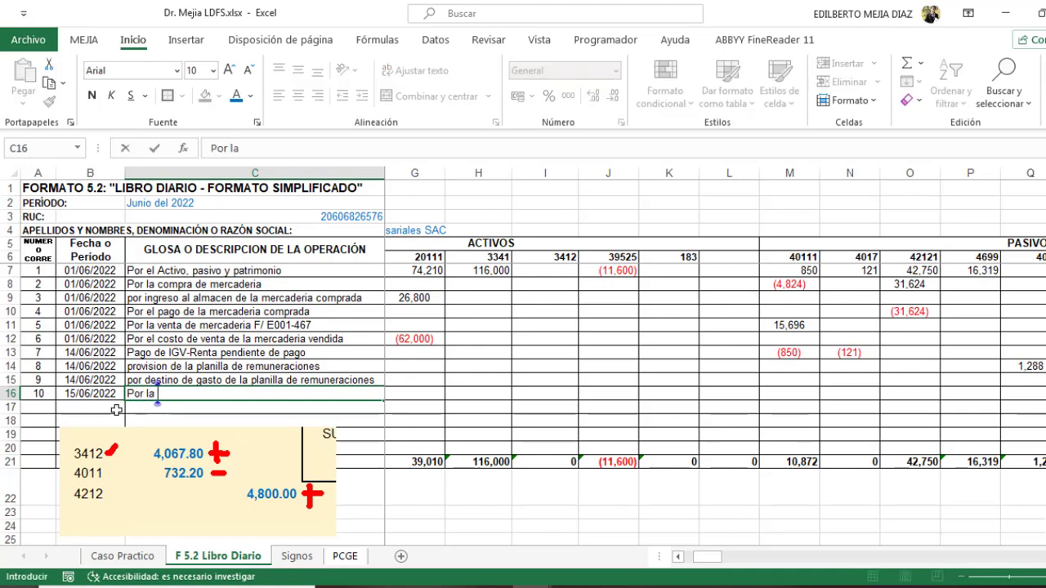
{"action": "type", "text": " compra de una licencia - sistema de ventas"}
{"action": "key", "text": "BackSpace"}
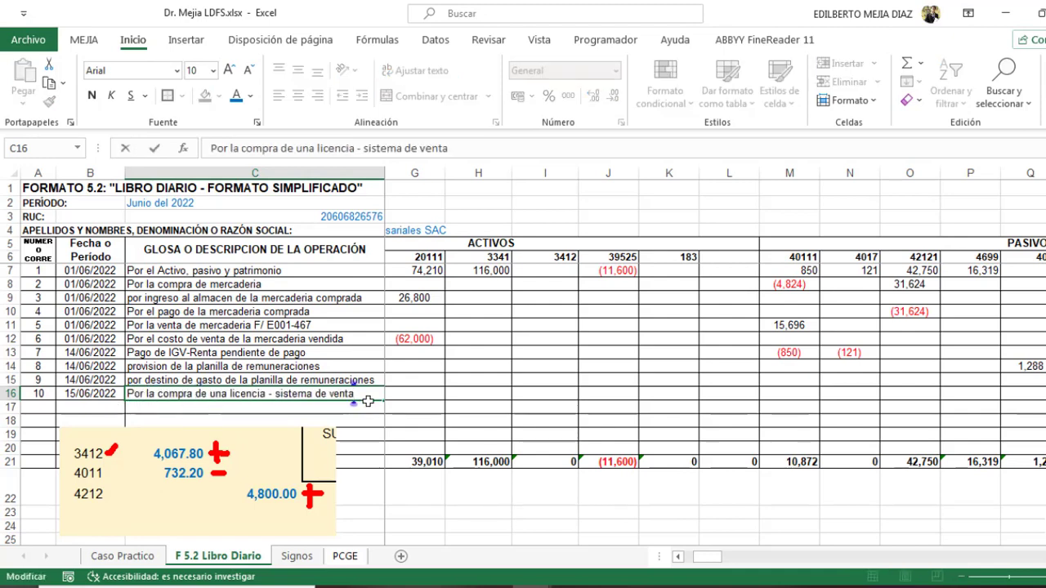
{"action": "type", "text": "s"}
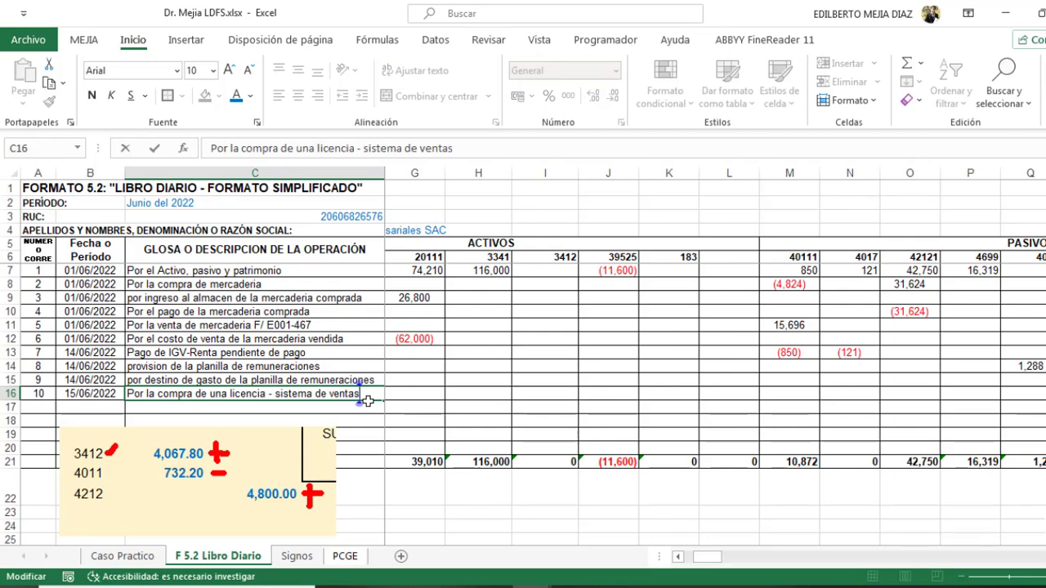
{"action": "key", "text": "Tab"}
{"action": "mouse_move", "coordinate": [708, 557]}
{"action": "left_mouse_down"}
{"action": "mouse_move", "coordinate": [726, 559]}
{"action": "mouse_move", "coordinate": [711, 559]}
{"action": "left_mouse_up"}
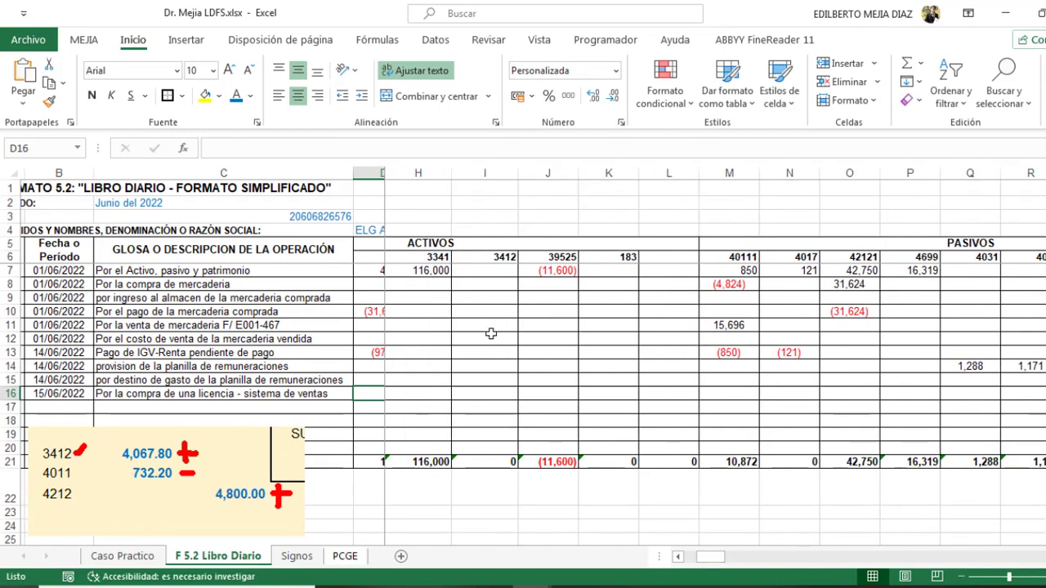
Post 4067.80 to account 3412 and -732.20 to account 40111 for entry 10
{"action": "left_click", "coordinate": [488, 395]}
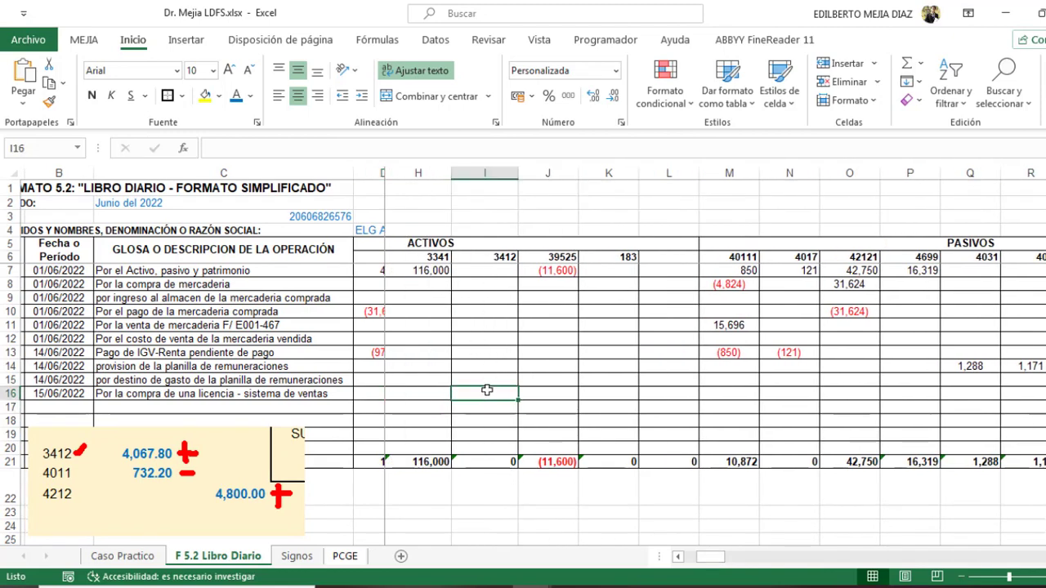
{"action": "type", "text": "40"}
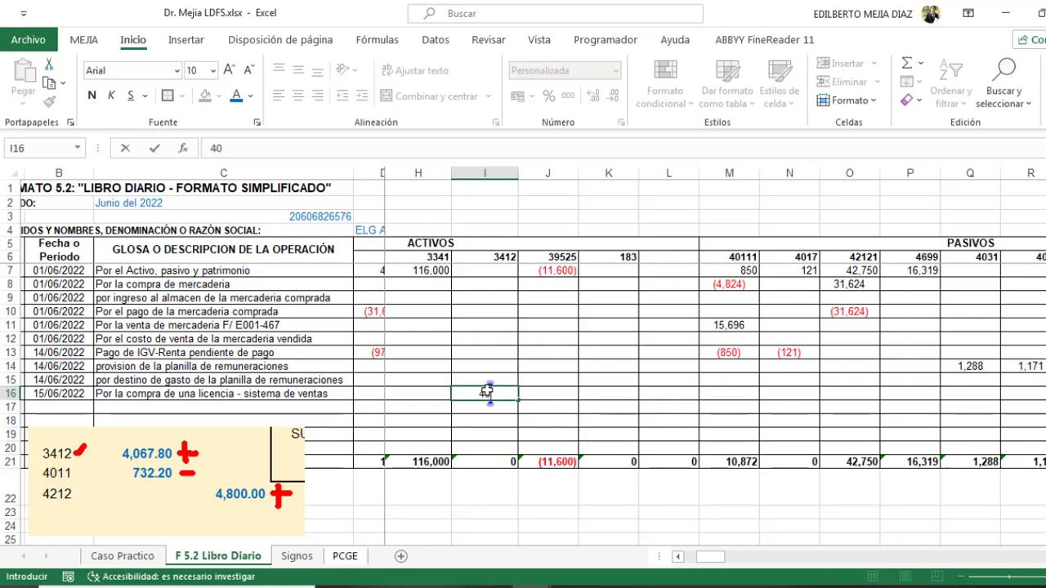
{"action": "type", "text": "67.80"}
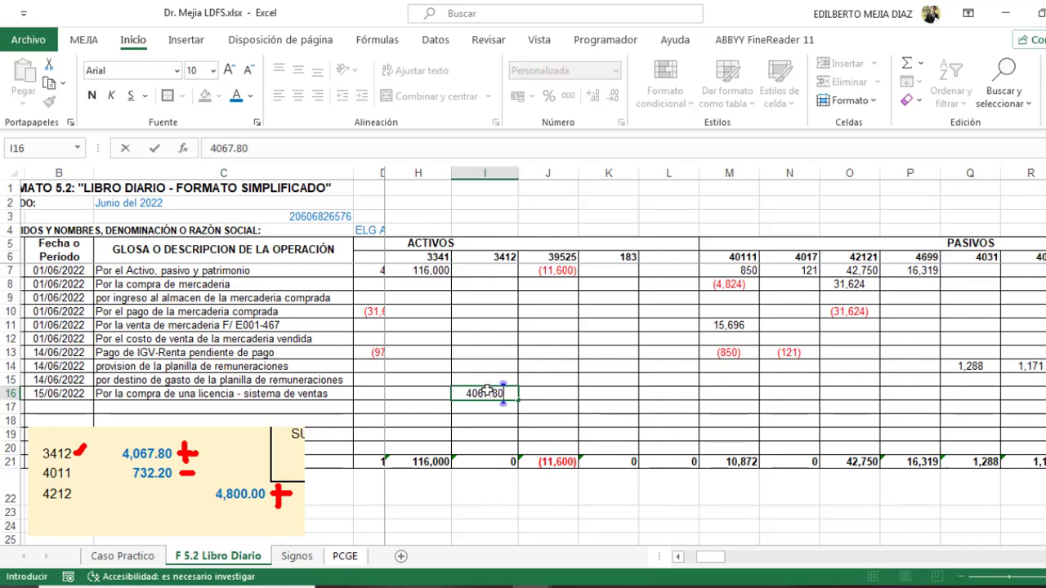
{"action": "key", "text": "Return"}
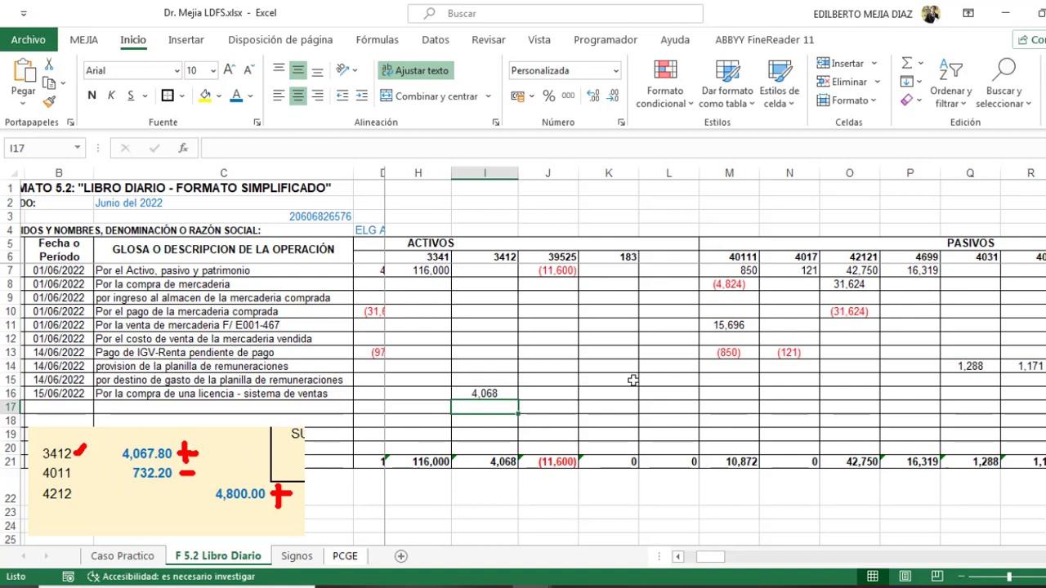
{"action": "left_click", "coordinate": [731, 393]}
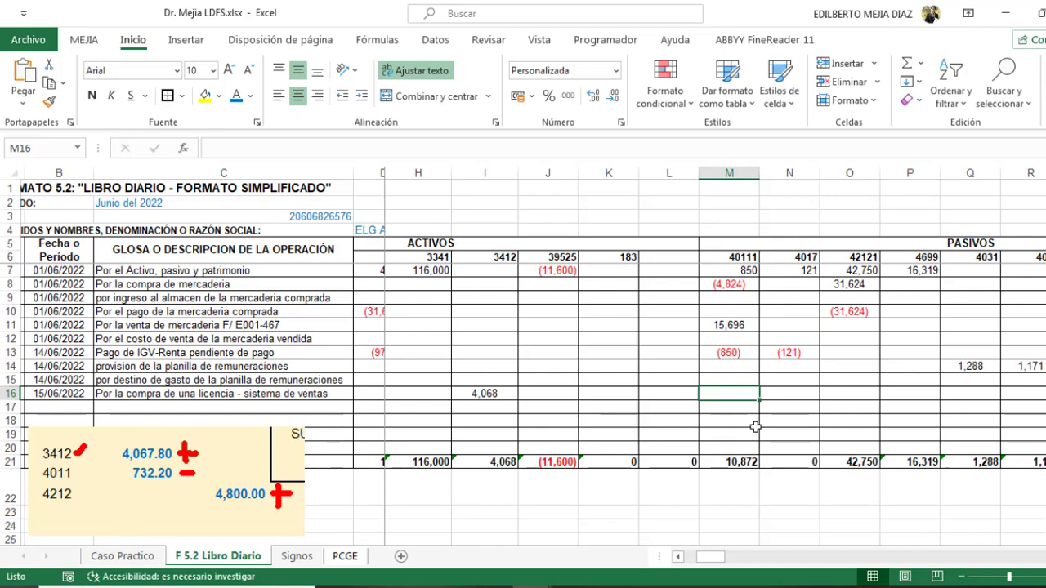
{"action": "type", "text": "-73"}
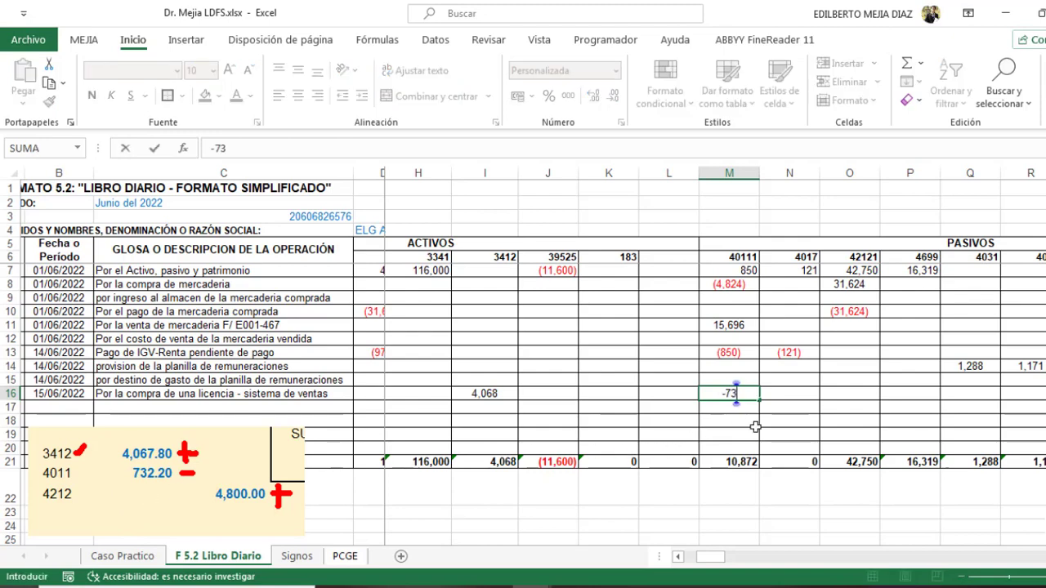
{"action": "type", "text": "2.20"}
{"action": "key", "text": "Return"}
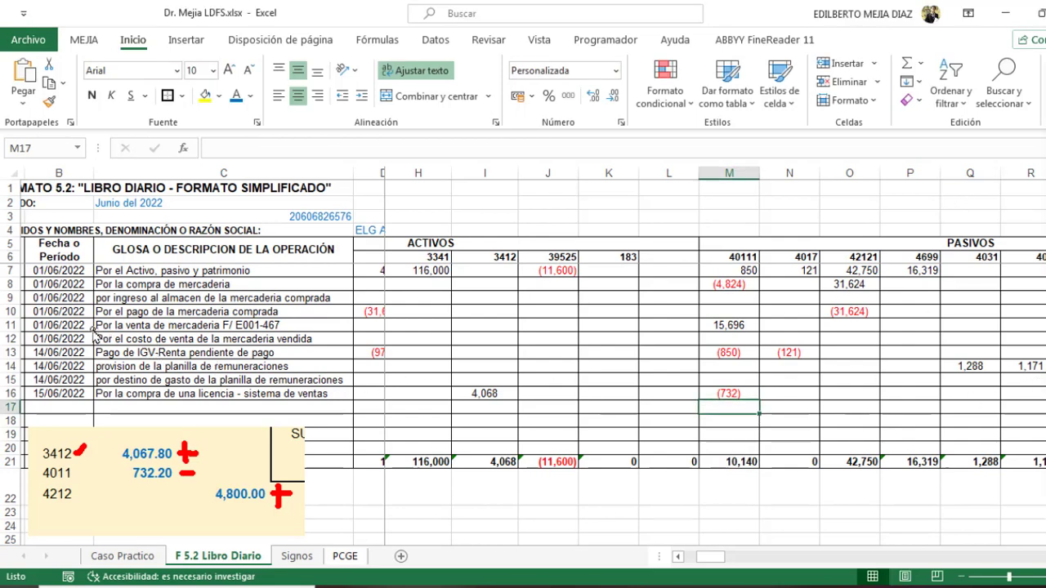
Annotate the sale, row 16's amounts and the 10,140 total of 40111 with the pen
{"action": "left_click_drag", "start_coordinate": [91, 332], "coordinate": [135, 333]}
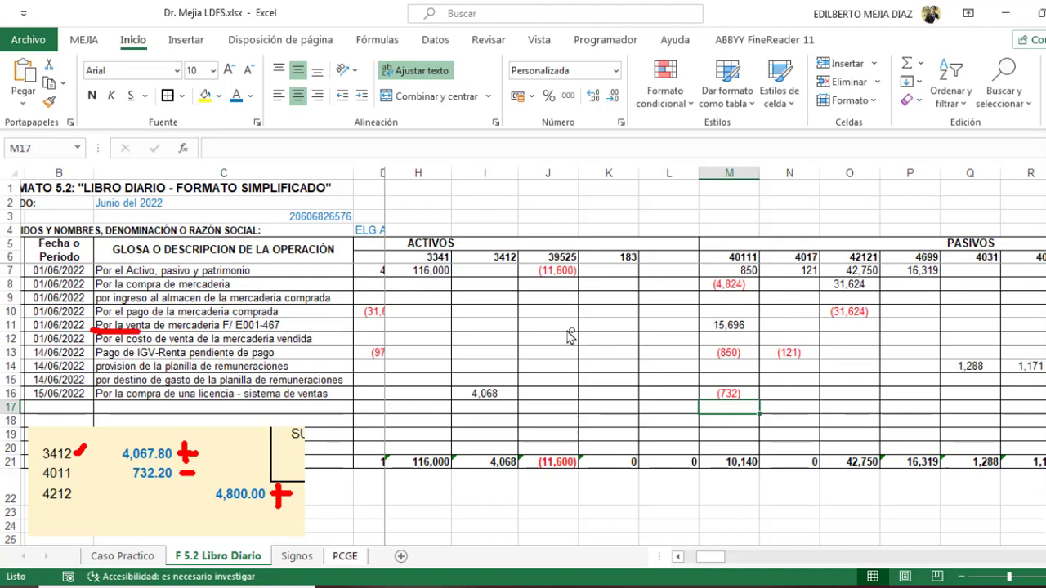
{"action": "mouse_move", "coordinate": [361, 326]}
{"action": "left_mouse_down"}
{"action": "mouse_move", "coordinate": [679, 324]}
{"action": "mouse_move", "coordinate": [675, 335]}
{"action": "left_mouse_up"}
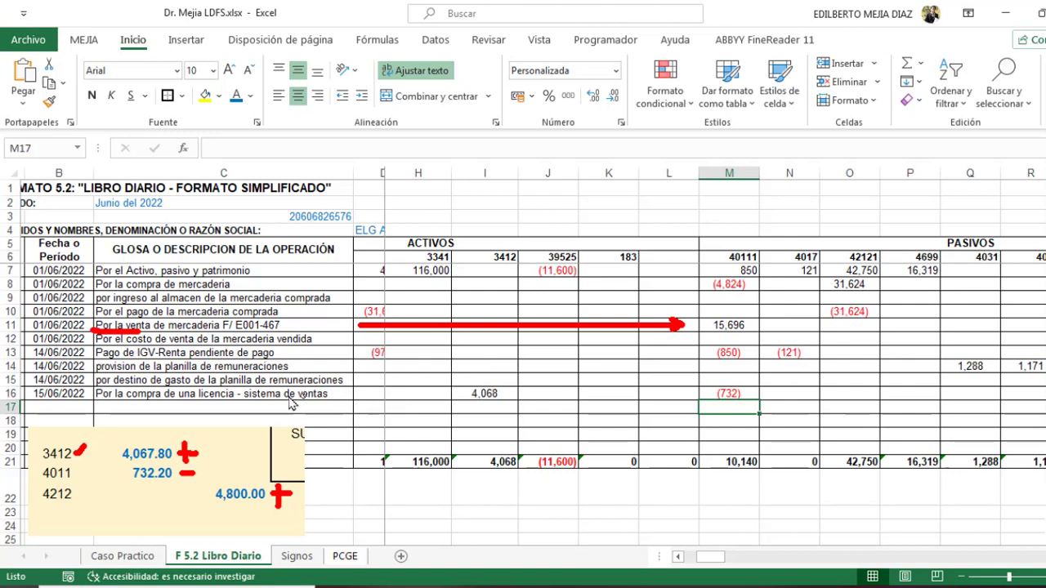
{"action": "left_click_drag", "start_coordinate": [122, 403], "coordinate": [155, 403]}
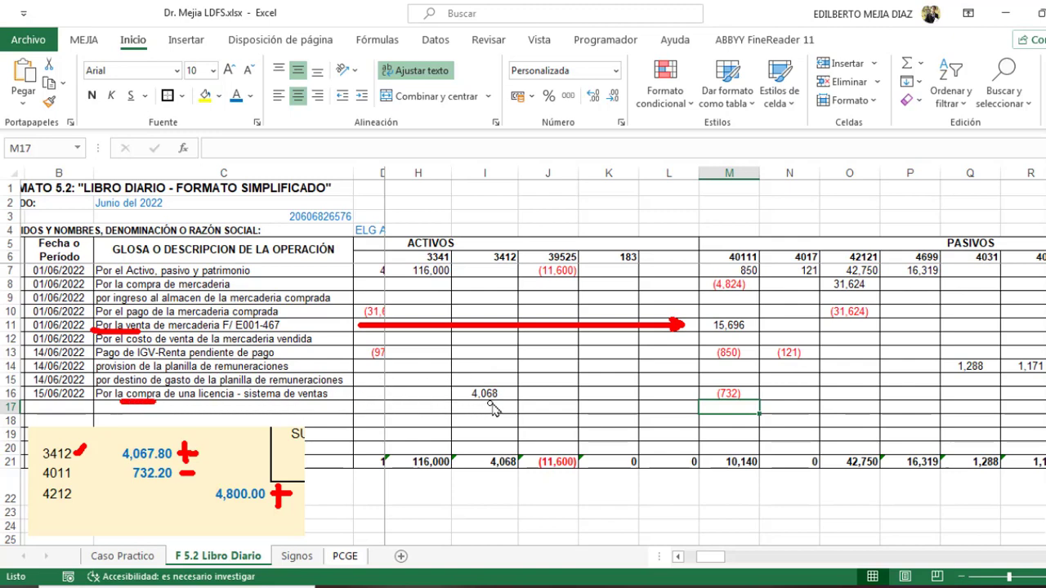
{"action": "mouse_move", "coordinate": [531, 392]}
{"action": "left_mouse_down"}
{"action": "mouse_move", "coordinate": [676, 400]}
{"action": "mouse_move", "coordinate": [667, 404]}
{"action": "left_mouse_up"}
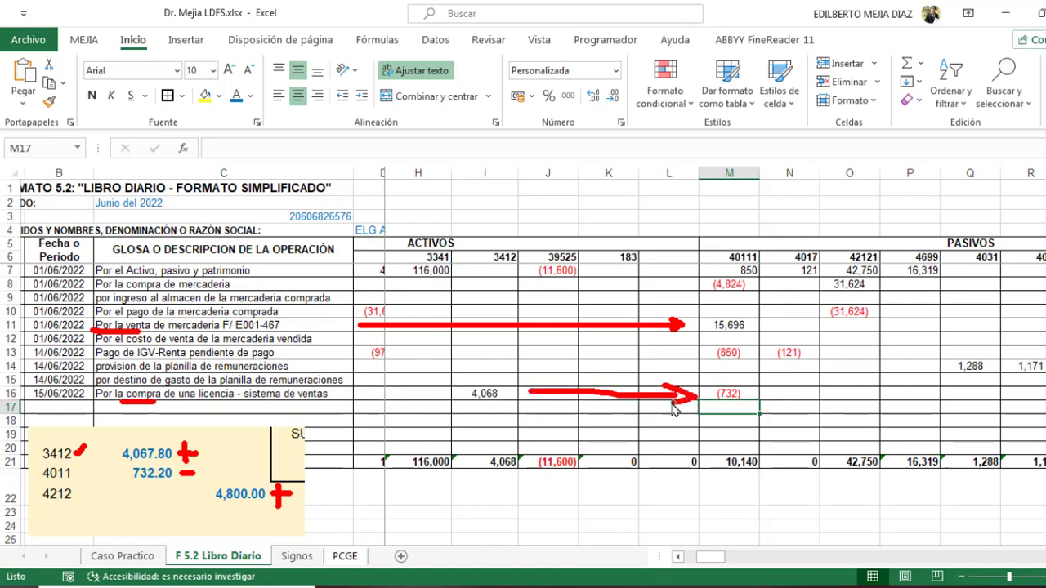
{"action": "mouse_move", "coordinate": [760, 379]}
{"action": "left_mouse_down"}
{"action": "mouse_move", "coordinate": [750, 407]}
{"action": "mouse_move", "coordinate": [730, 406]}
{"action": "left_mouse_up"}
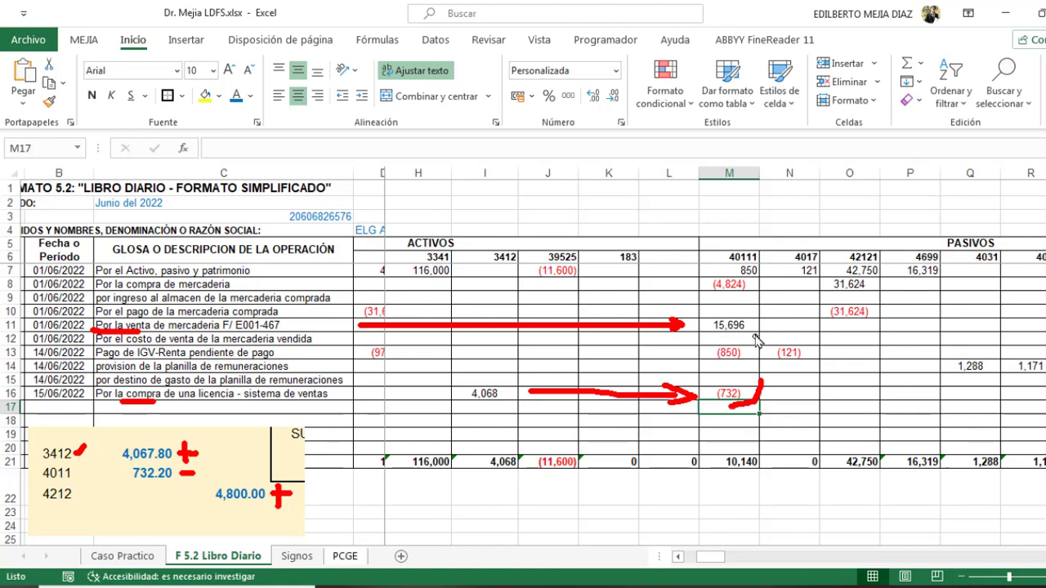
{"action": "left_click_drag", "start_coordinate": [753, 325], "coordinate": [761, 325]}
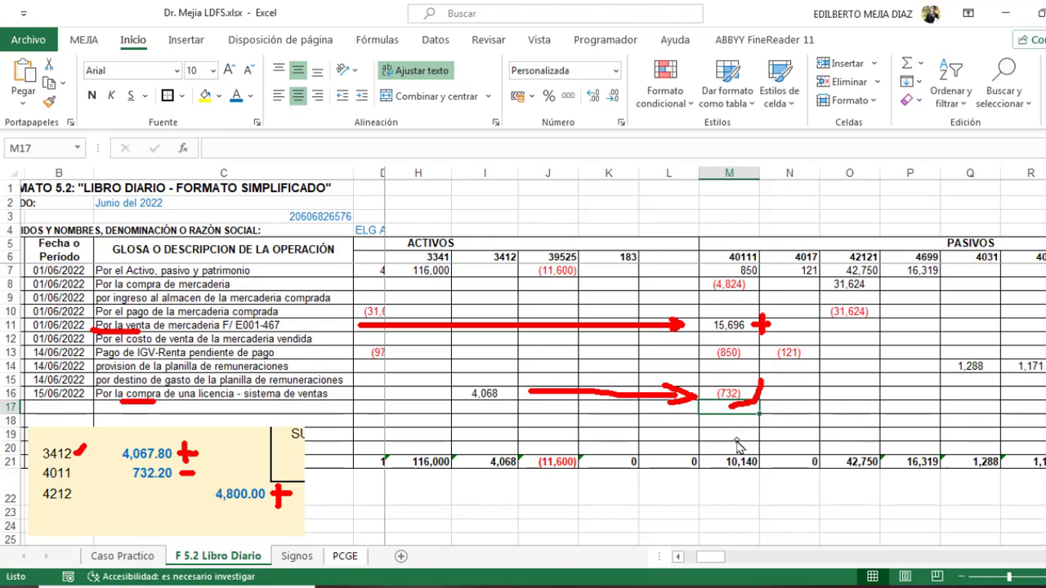
{"action": "left_click_drag", "start_coordinate": [713, 446], "coordinate": [723, 454]}
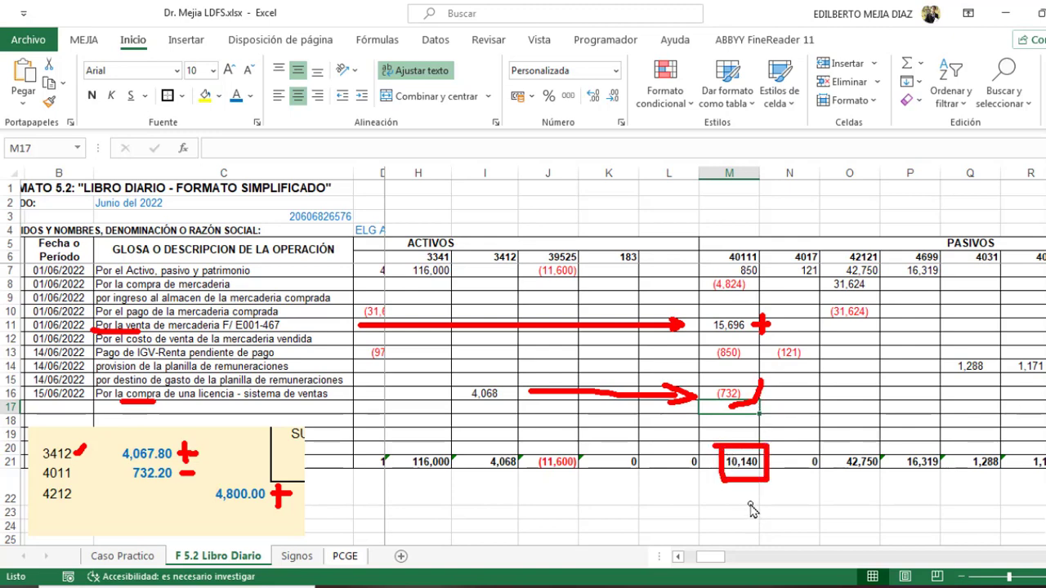
Clear the pen marks and post 4,800 to account 42121 in row 16, totalling 47,550
{"action": "key", "text": "Escape"}
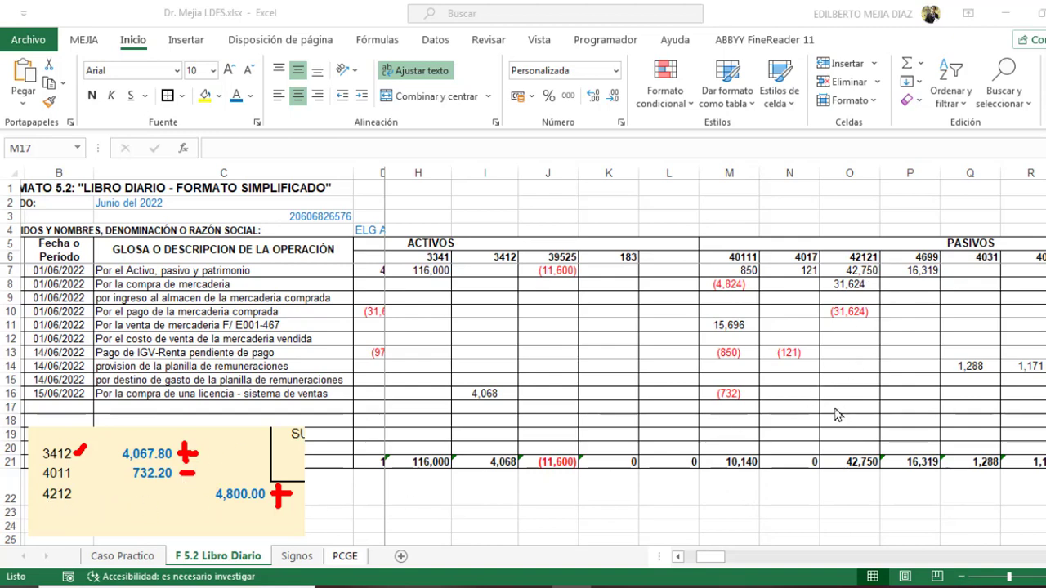
{"action": "left_click", "coordinate": [16, 395]}
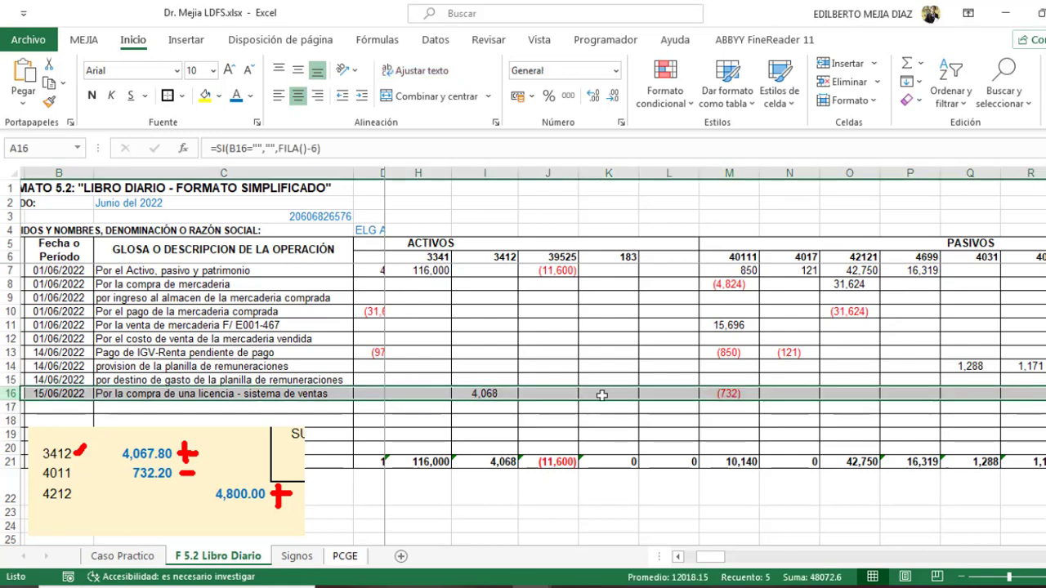
{"action": "left_click", "coordinate": [857, 396]}
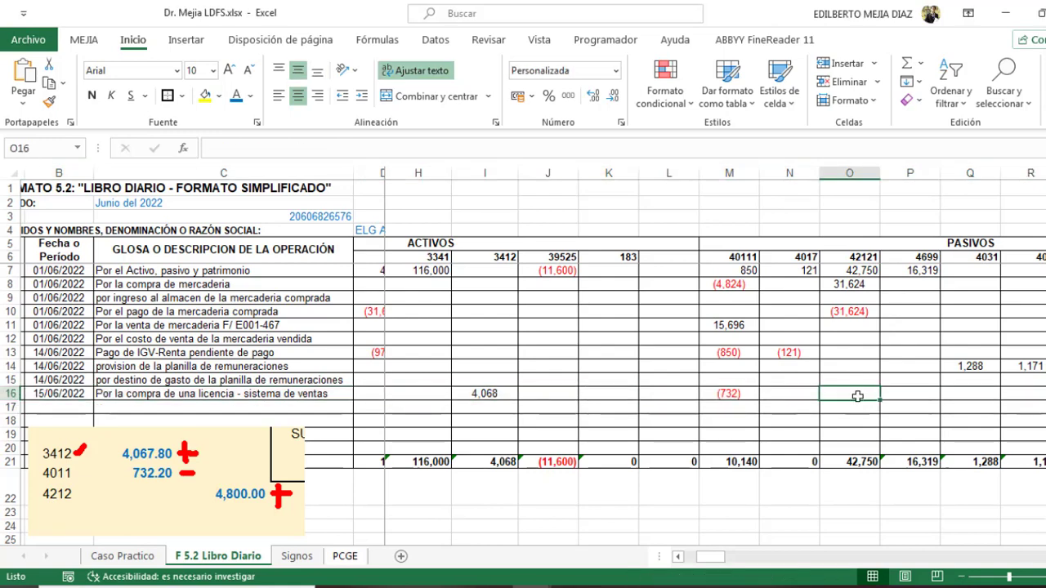
{"action": "type", "text": "4,80"}
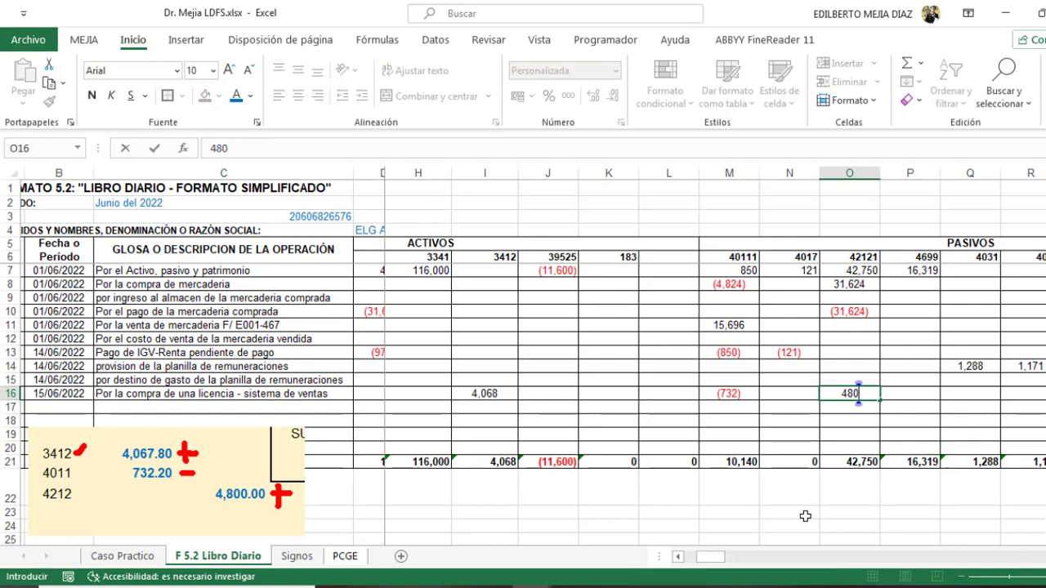
{"action": "type", "text": "0"}
{"action": "key", "text": "Return"}
{"action": "left_click", "coordinate": [196, 479]}
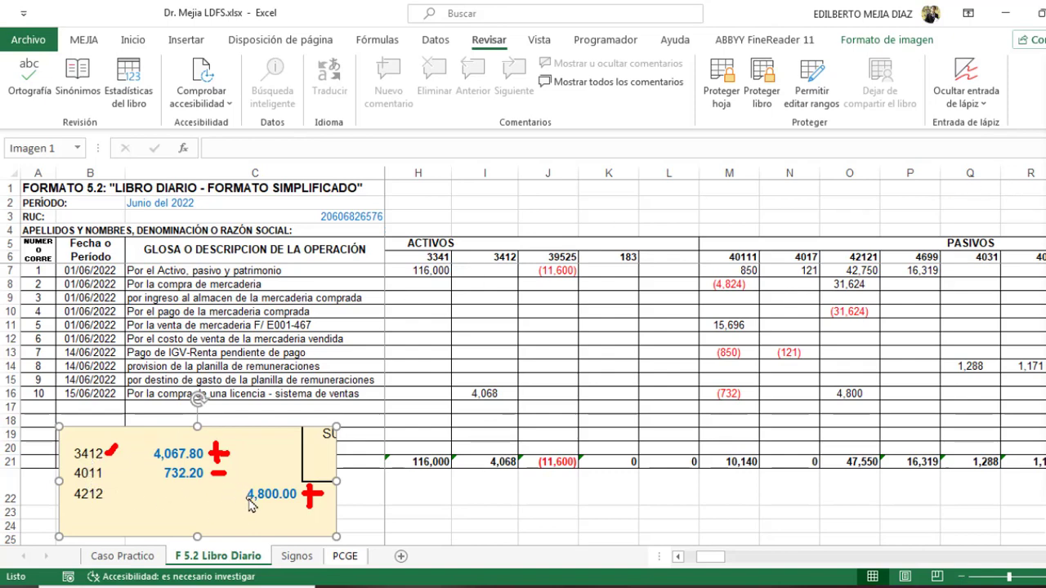
Handwrite 42 and 104 below the summary box and mark each with a minus sign
{"action": "mouse_move", "coordinate": [415, 481]}
{"action": "left_mouse_down"}
{"action": "mouse_move", "coordinate": [409, 495]}
{"action": "mouse_move", "coordinate": [432, 493]}
{"action": "mouse_move", "coordinate": [419, 516]}
{"action": "left_mouse_up"}
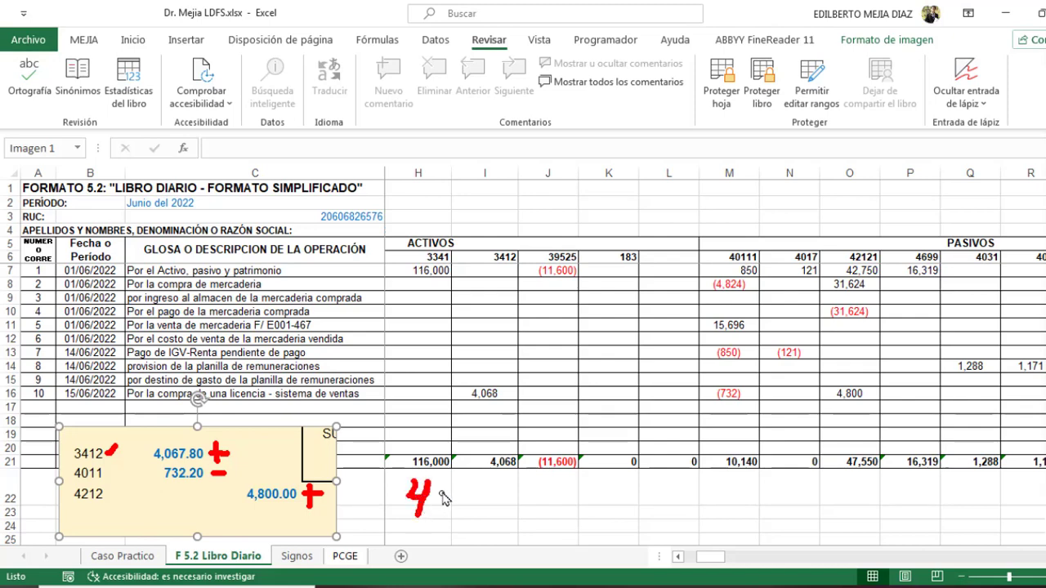
{"action": "mouse_move", "coordinate": [446, 484]}
{"action": "left_mouse_down"}
{"action": "mouse_move", "coordinate": [453, 511]}
{"action": "mouse_move", "coordinate": [539, 501]}
{"action": "left_mouse_up"}
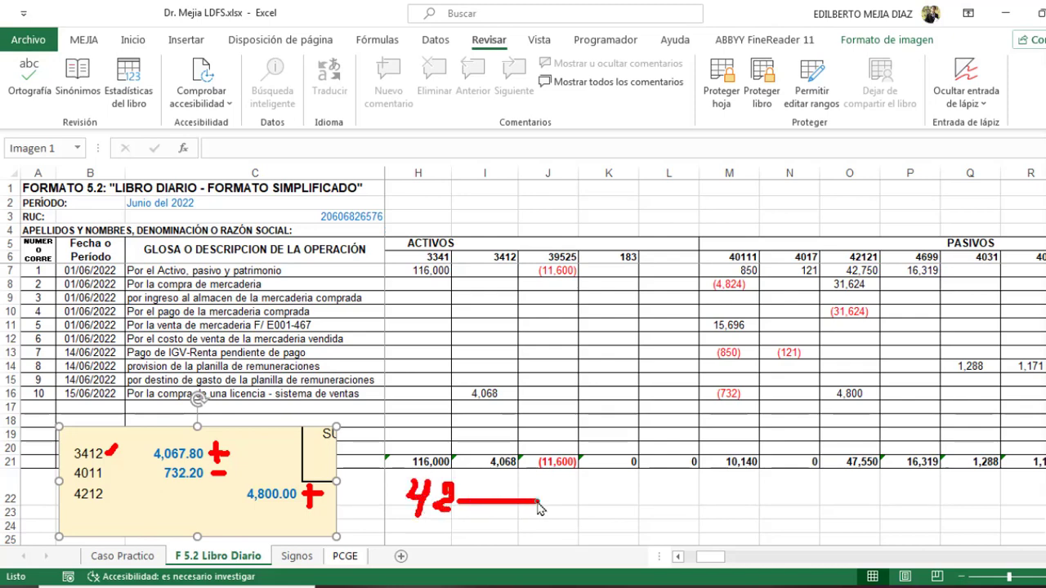
{"action": "mouse_move", "coordinate": [420, 528]}
{"action": "left_mouse_down"}
{"action": "mouse_move", "coordinate": [413, 564]}
{"action": "mouse_move", "coordinate": [439, 550]}
{"action": "mouse_move", "coordinate": [474, 555]}
{"action": "mouse_move", "coordinate": [468, 566]}
{"action": "mouse_move", "coordinate": [659, 553]}
{"action": "left_mouse_up"}
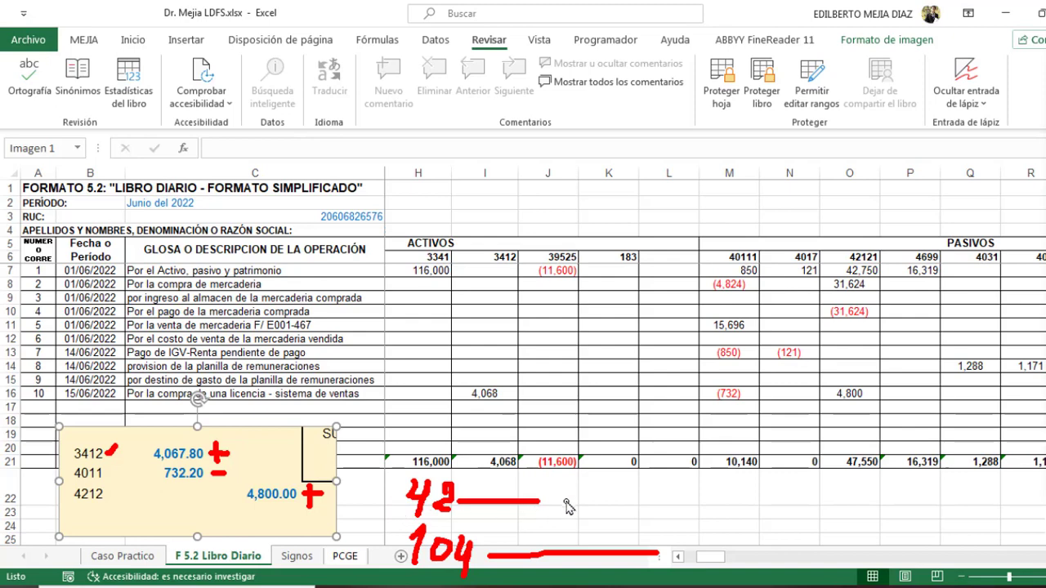
{"action": "mouse_move", "coordinate": [564, 487]}
{"action": "left_mouse_down"}
{"action": "mouse_move", "coordinate": [552, 515]}
{"action": "mouse_move", "coordinate": [591, 488]}
{"action": "mouse_move", "coordinate": [587, 517]}
{"action": "left_mouse_up"}
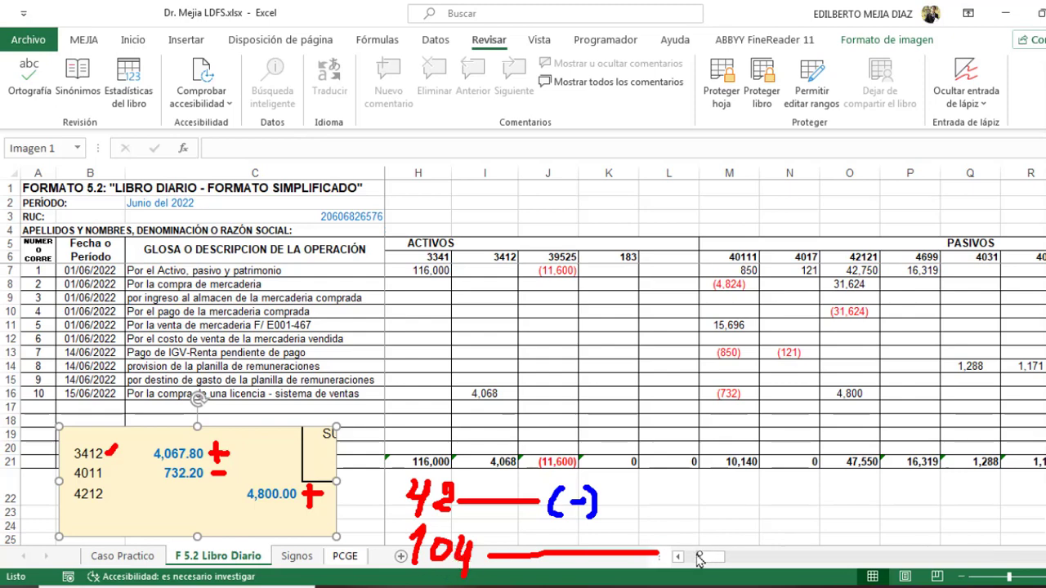
{"action": "mouse_move", "coordinate": [692, 537]}
{"action": "left_mouse_down"}
{"action": "mouse_move", "coordinate": [683, 572]}
{"action": "mouse_move", "coordinate": [731, 543]}
{"action": "mouse_move", "coordinate": [726, 572]}
{"action": "left_mouse_up"}
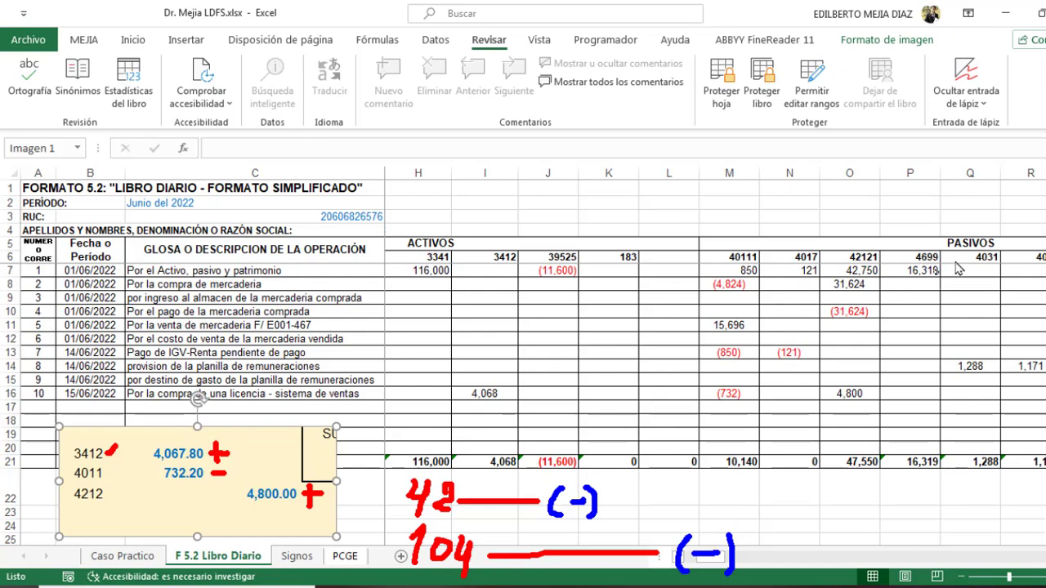
In row 17, enter date 15-6-22 and description 'Por el pago de la compra del sistema de ventas'
{"action": "key", "text": "Escape"}
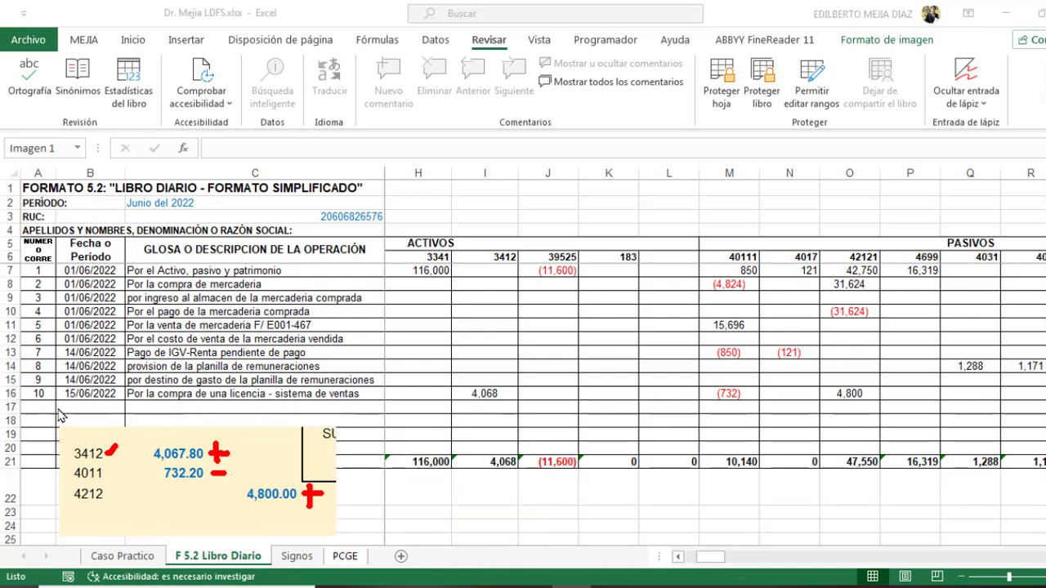
{"action": "left_click", "coordinate": [90, 406]}
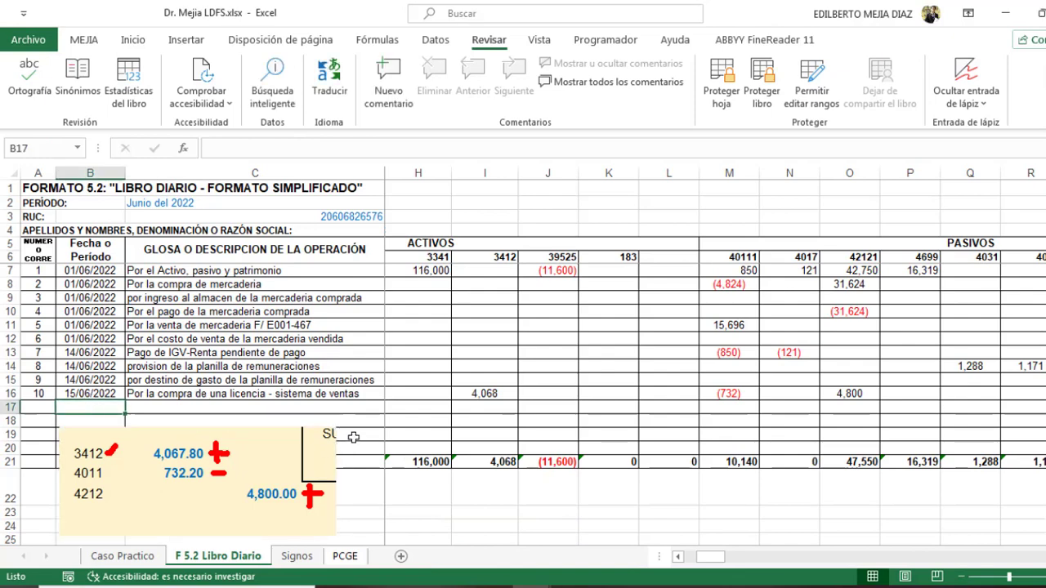
{"action": "type", "text": "15-6-22"}
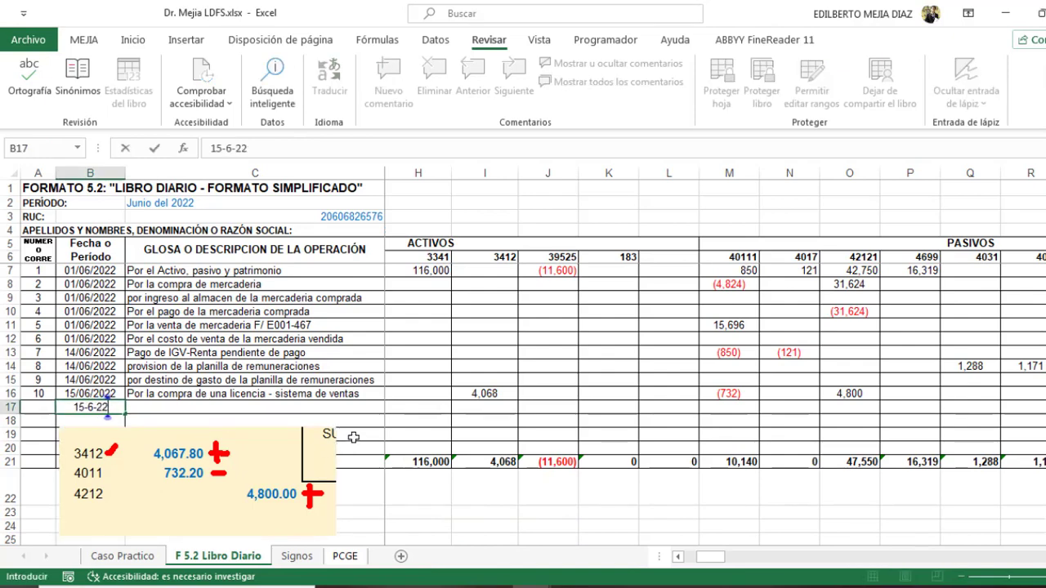
{"action": "key", "text": "Tab"}
{"action": "type", "text": "Por el pago de la compra del sistema de venta"}
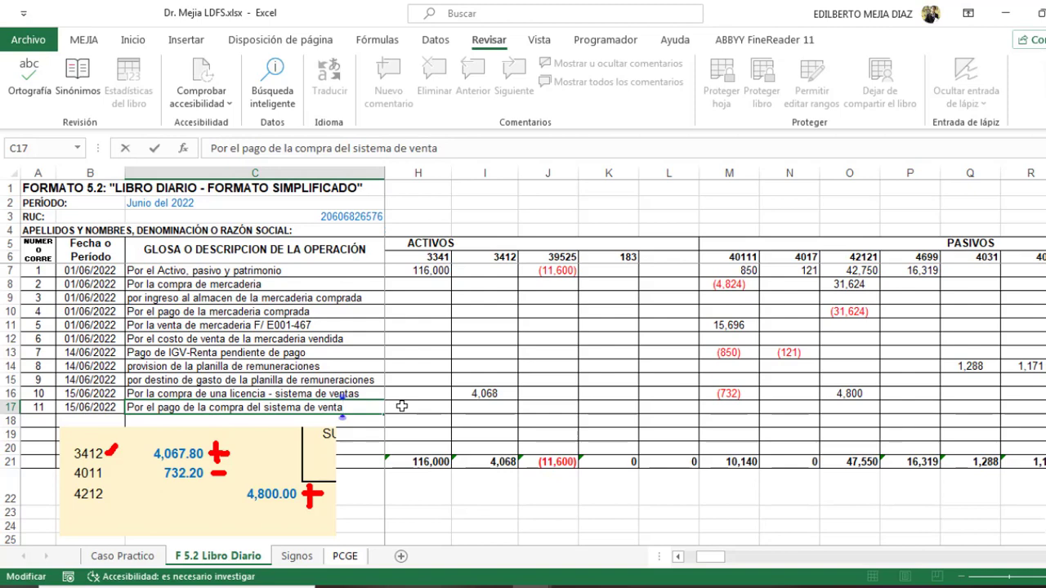
{"action": "type", "text": "s"}
{"action": "key", "text": "Tab"}
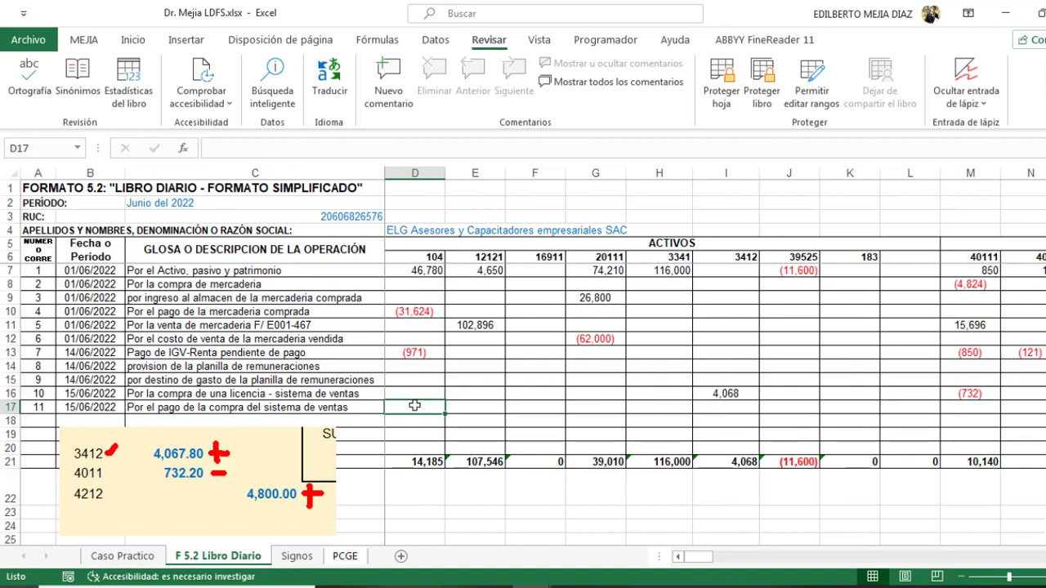
Post -4800 to account 104 in D17 and =-O16 to account 42121 in O17
{"action": "type", "text": "-"}
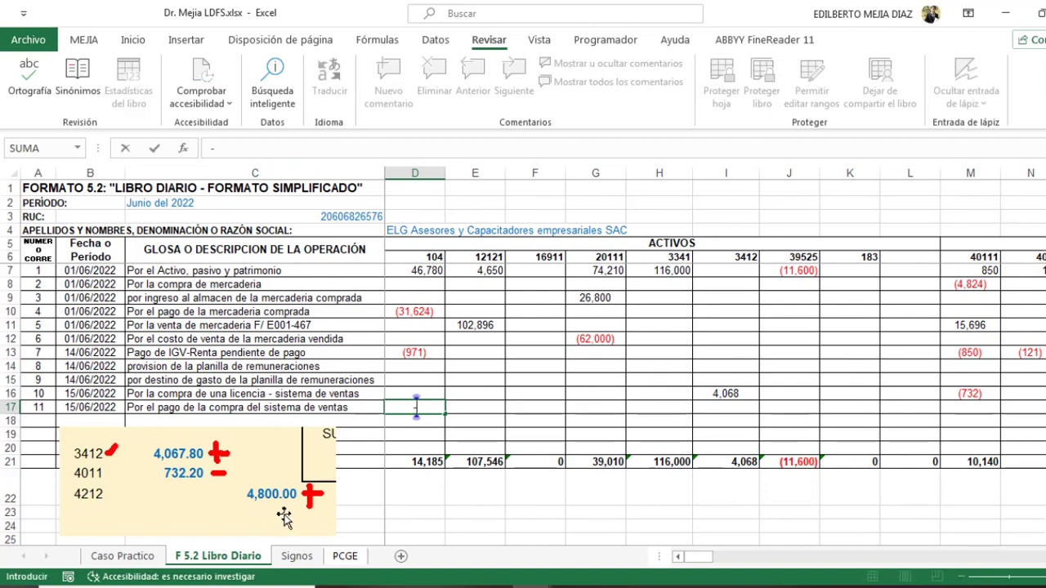
{"action": "type", "text": "4800"}
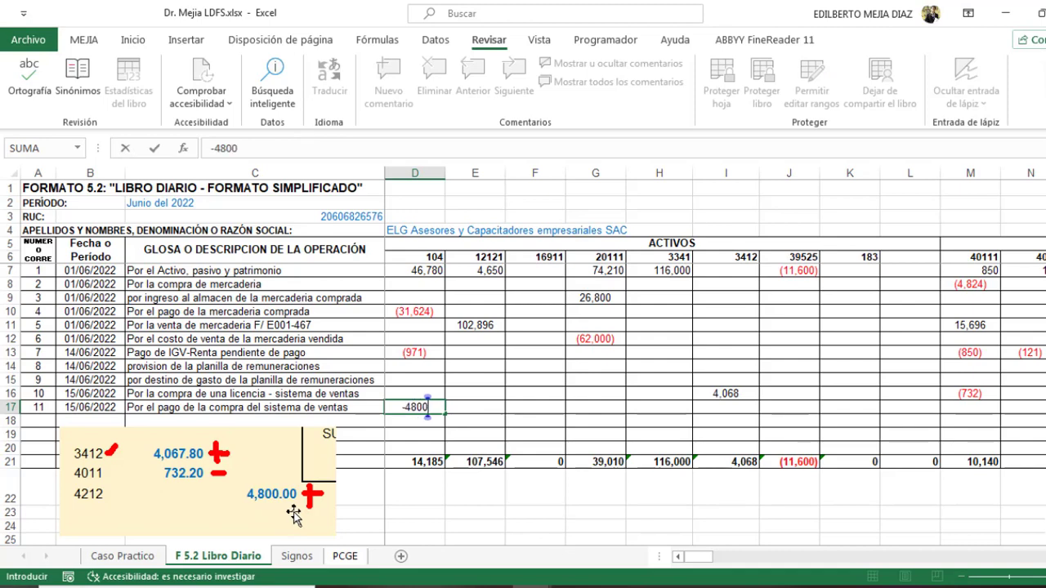
{"action": "key", "text": "Tab"}
{"action": "key", "text": "Right"}
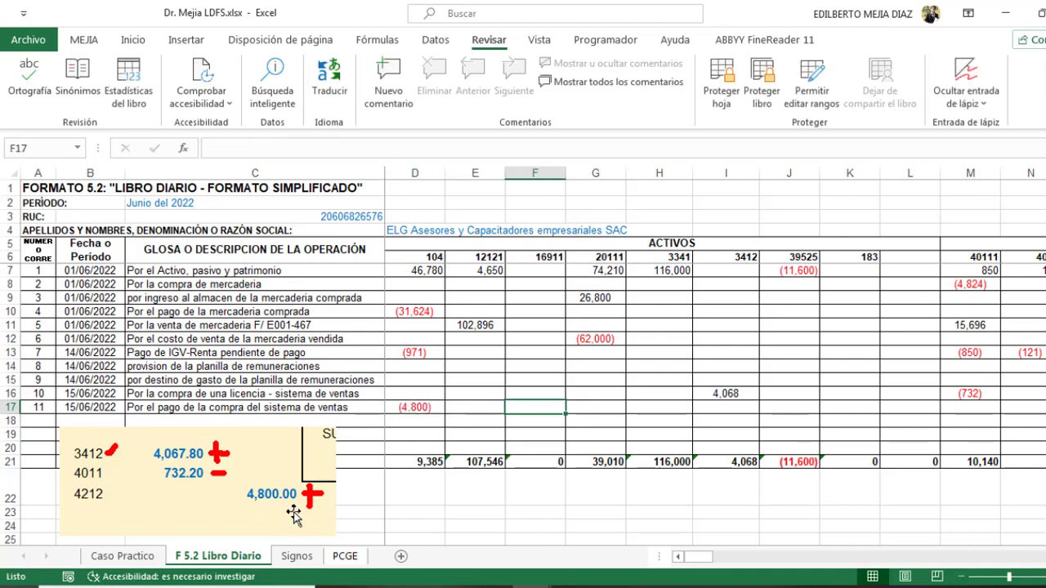
{"action": "key", "text": "Right"}
{"action": "key", "text": "Right"}
{"action": "key", "text": "Right"}
{"action": "key", "text": "Right"}
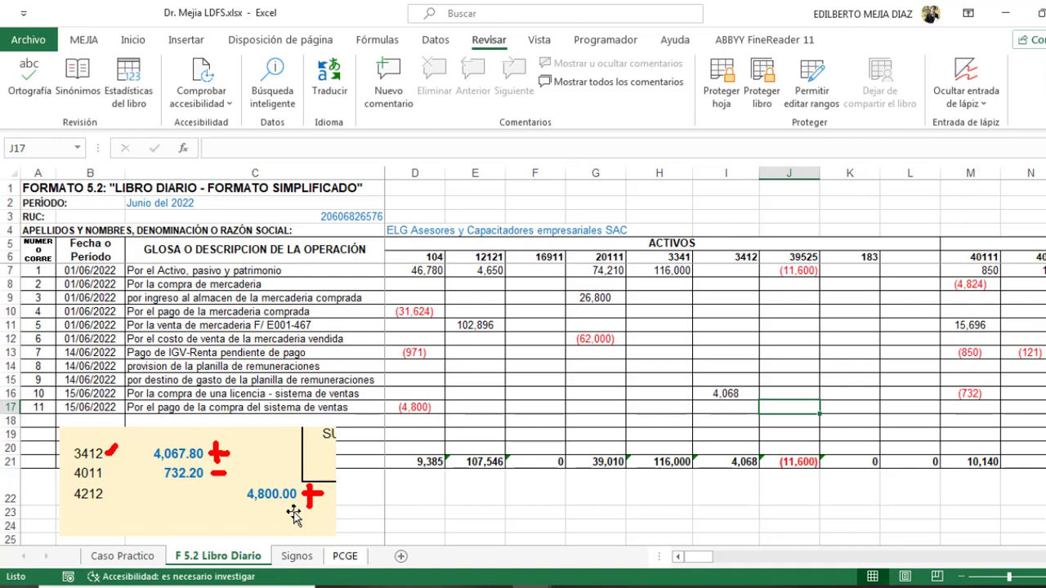
{"action": "key", "text": "Right"}
{"action": "key", "text": "Right"}
{"action": "key", "text": "Right"}
{"action": "key", "text": "Right"}
{"action": "key", "text": "Right"}
{"action": "key", "text": "Right"}
{"action": "key", "text": "Right"}
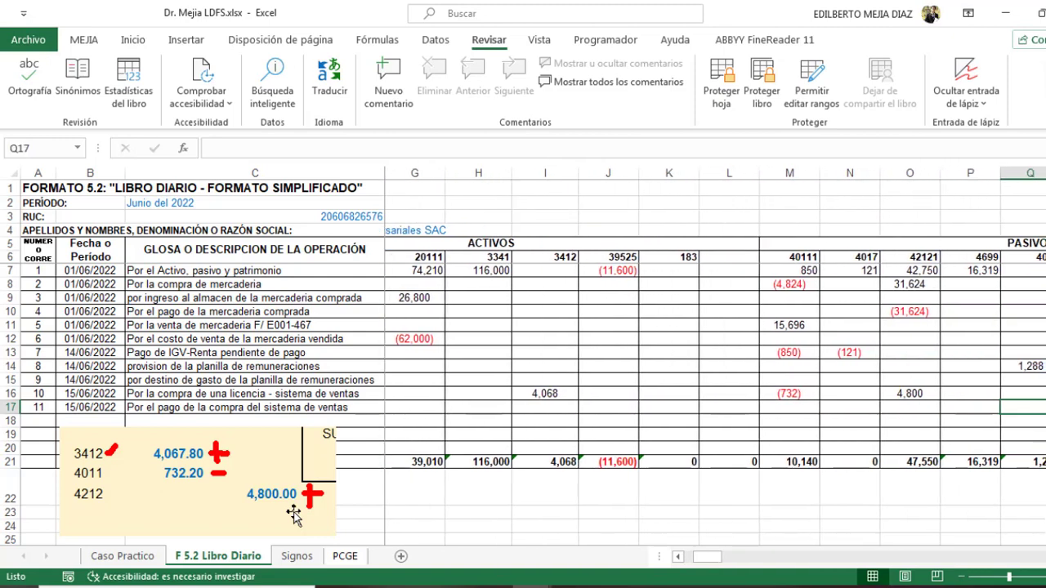
{"action": "left_click", "coordinate": [922, 394]}
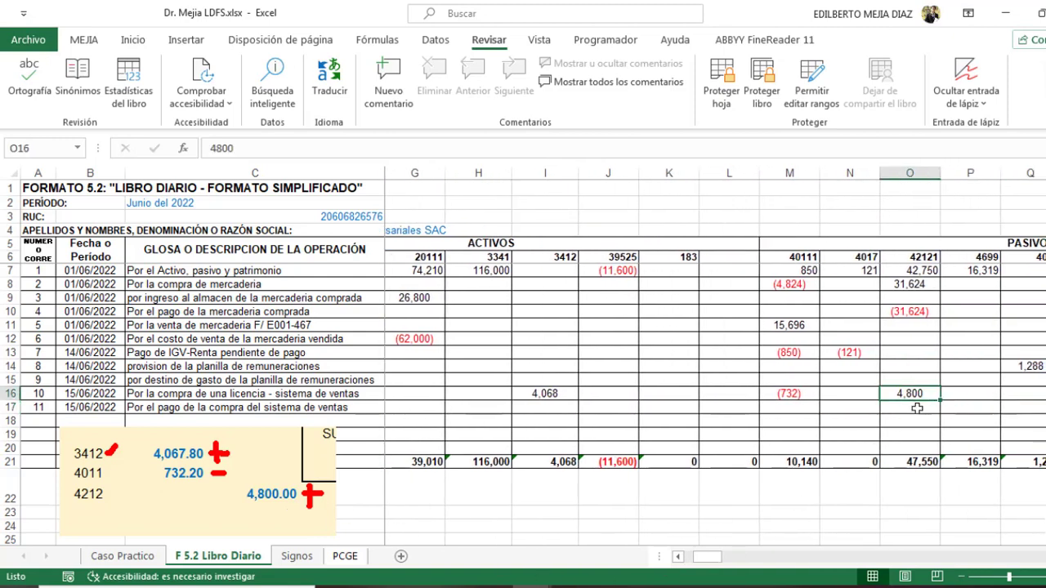
{"action": "left_click", "coordinate": [919, 409]}
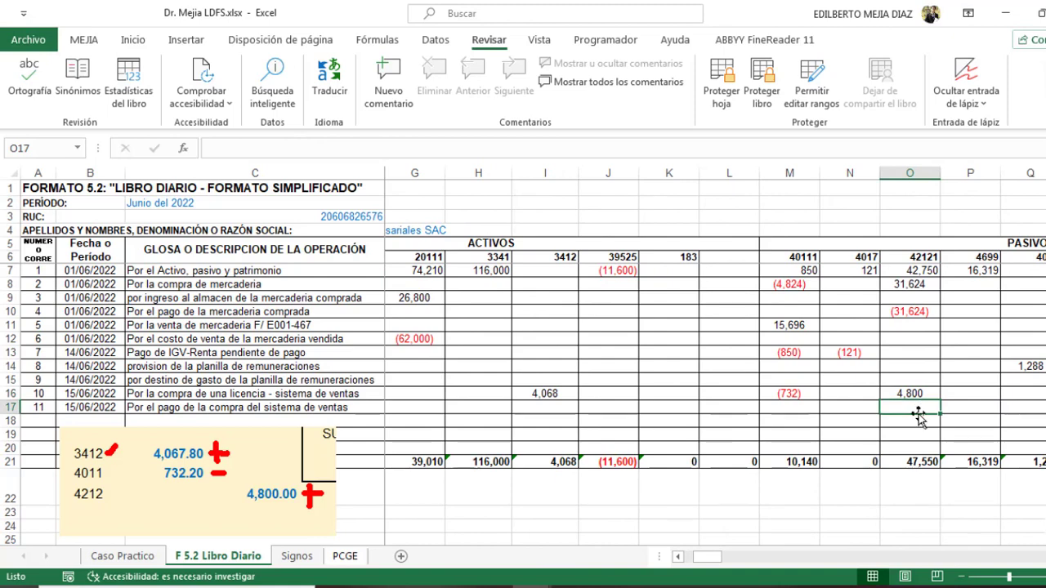
{"action": "type", "text": "-"}
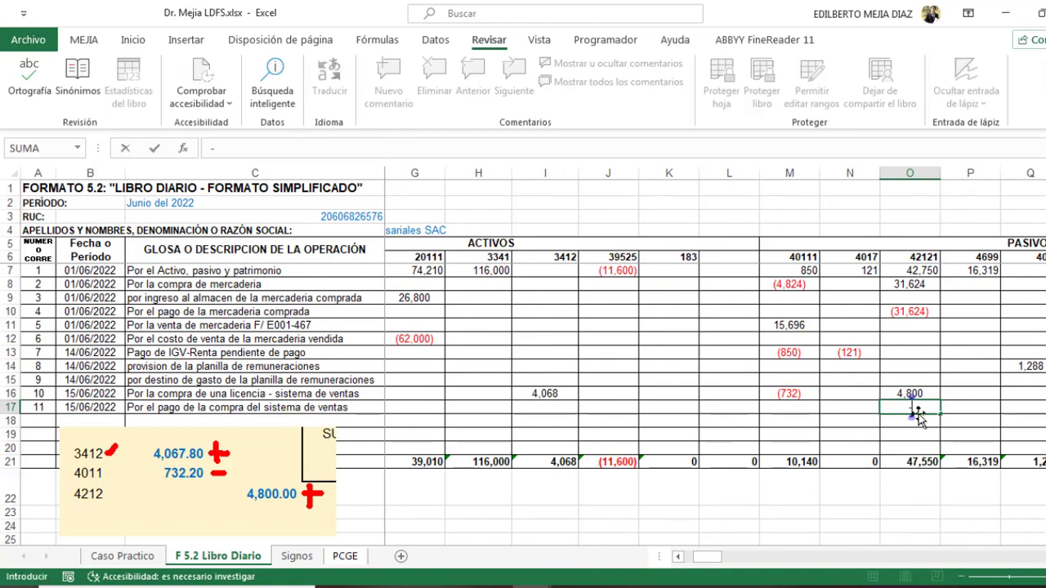
{"action": "key", "text": "Up"}
{"action": "key", "text": "Return"}
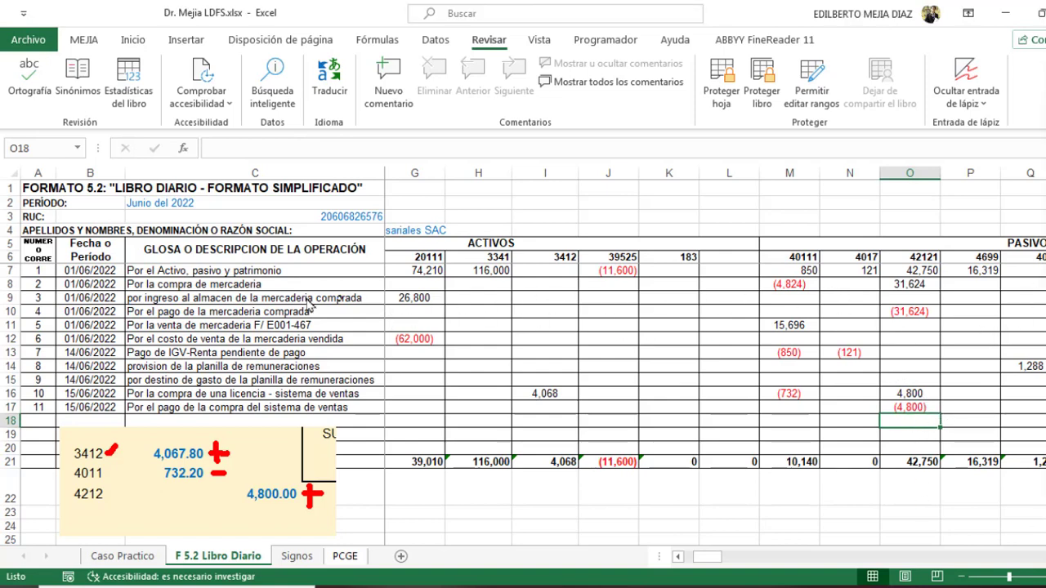
Draw arrows at entries 2 and 4, tick 31,624 and 4,800 in 42121, and box the 42,750 total
{"action": "left_click_drag", "start_coordinate": [272, 285], "coordinate": [300, 290]}
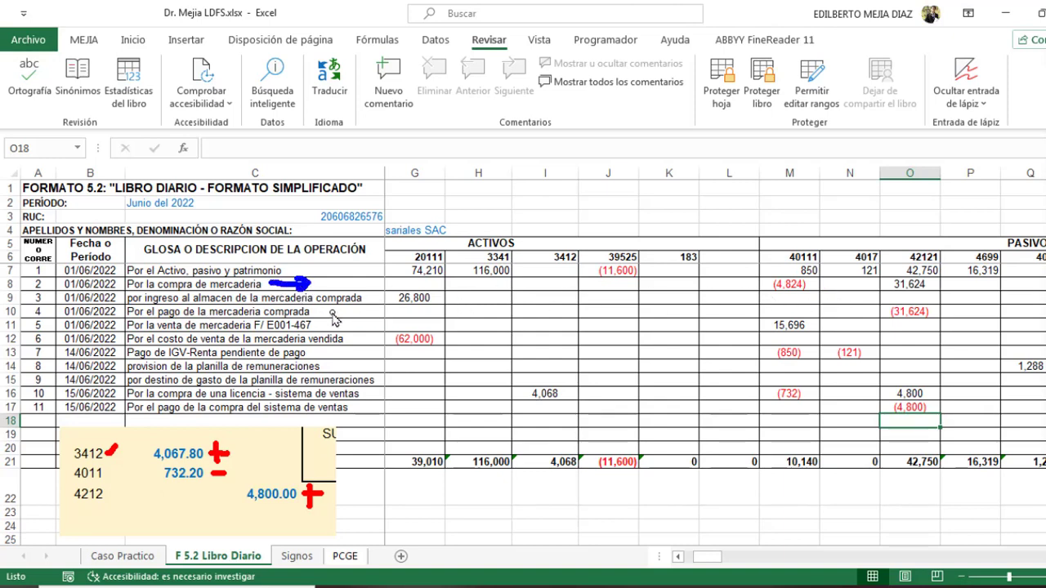
{"action": "left_click_drag", "start_coordinate": [331, 312], "coordinate": [360, 317]}
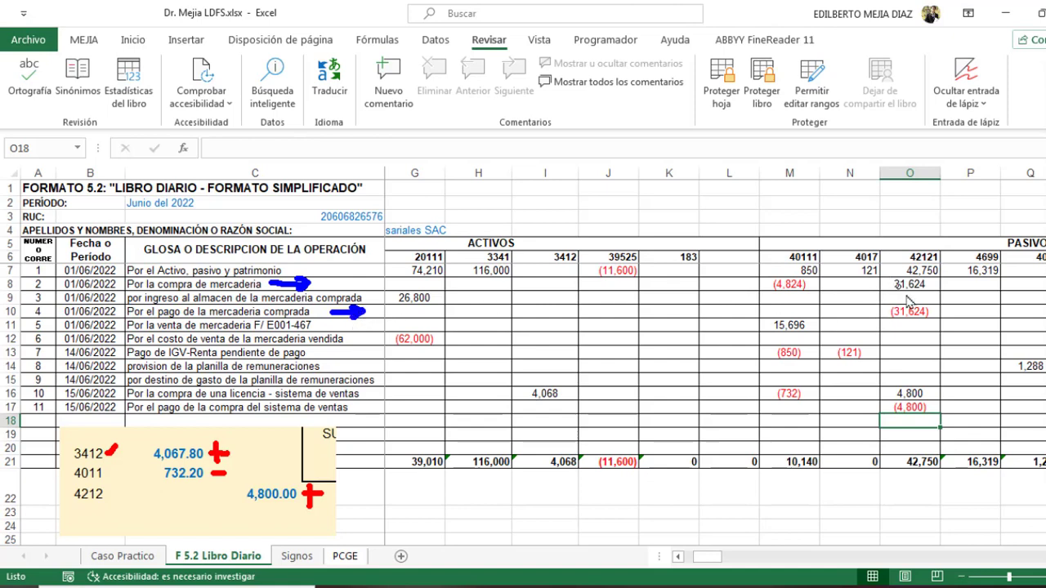
{"action": "left_click_drag", "start_coordinate": [930, 284], "coordinate": [955, 307]}
{"action": "mouse_move", "coordinate": [928, 395]}
{"action": "left_mouse_down"}
{"action": "mouse_move", "coordinate": [942, 385]}
{"action": "mouse_move", "coordinate": [948, 399]}
{"action": "left_mouse_up"}
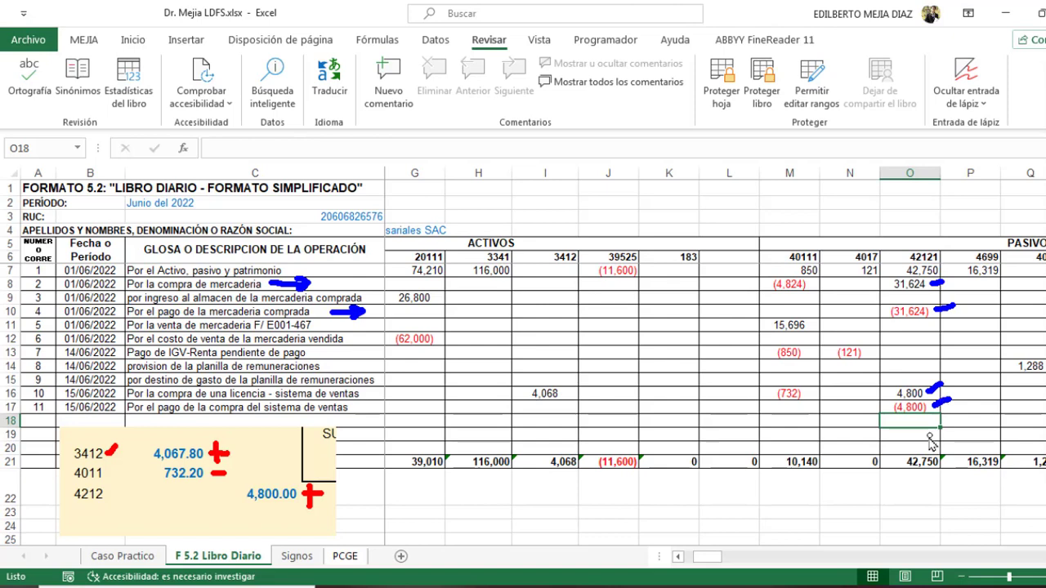
{"action": "left_click_drag", "start_coordinate": [902, 457], "coordinate": [904, 456]}
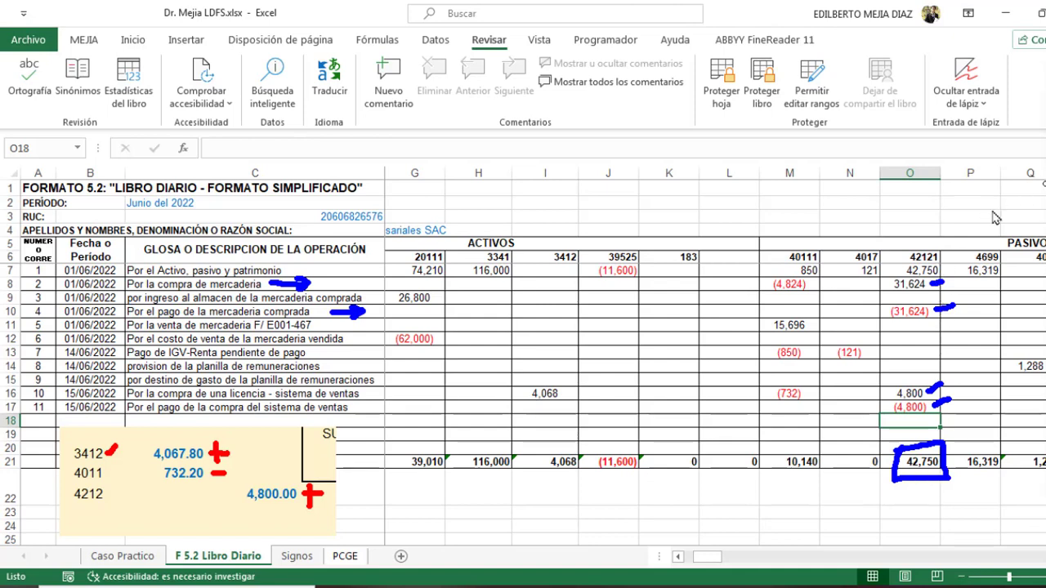
{"action": "left_click_drag", "start_coordinate": [882, 240], "coordinate": [900, 260]}
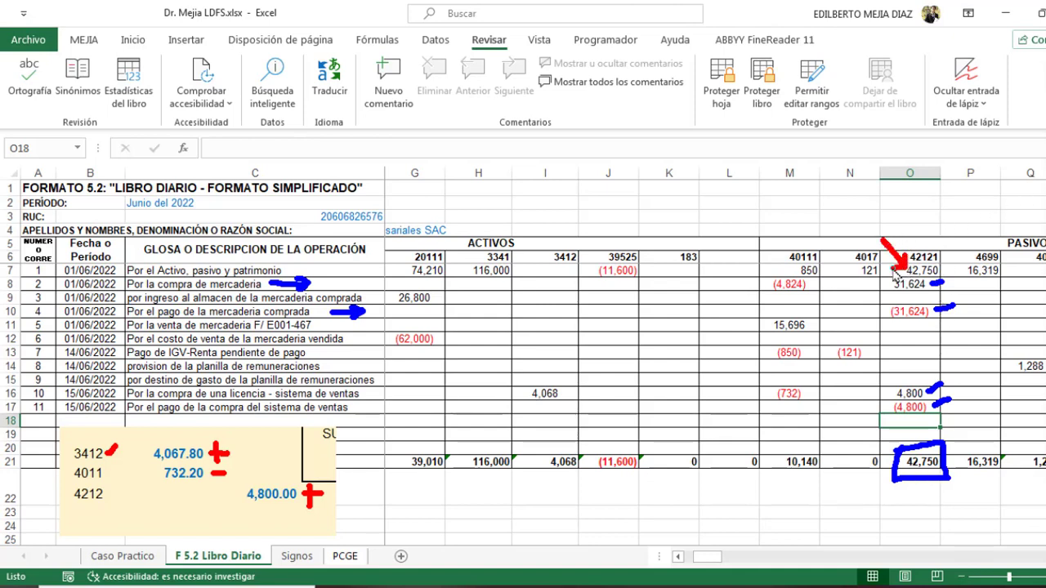
Exit the screen pen with Esc, wiping every annotation from the journal sheet
{"action": "key", "text": "Escape"}
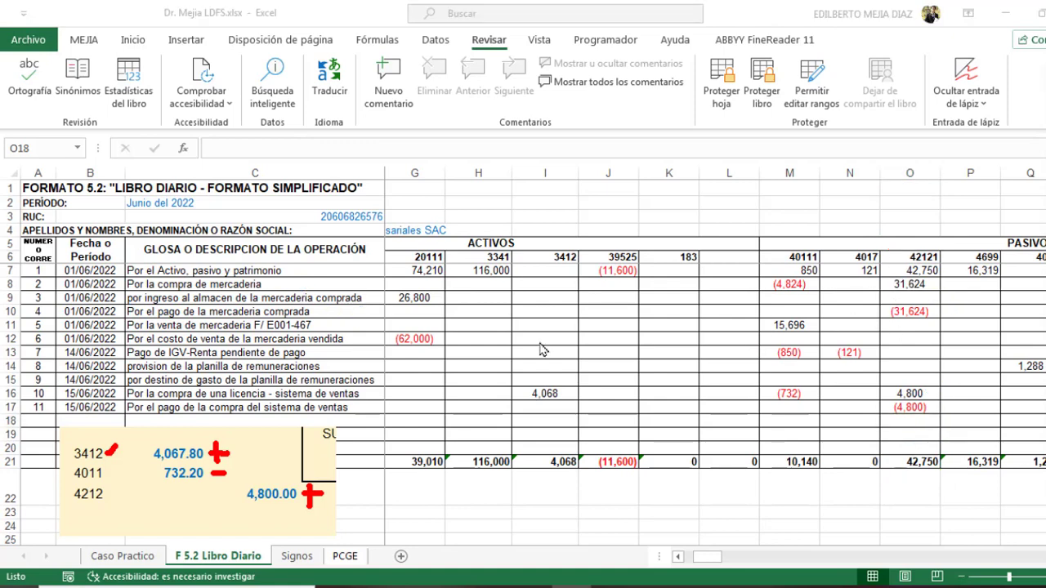